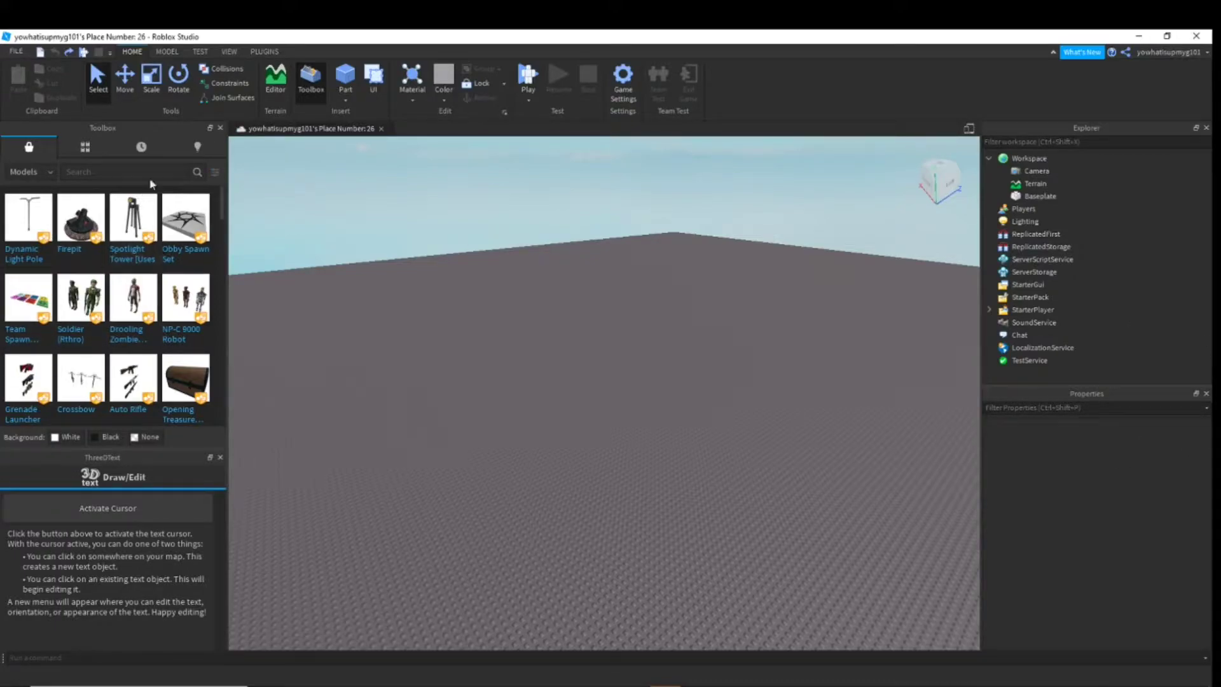
Search the Toolbox models for ACS 1.7.6 and insert the model "ACS 1.7.6 - Made Easier"
{"action": "left_click", "coordinate": [93, 173]}
{"action": "key", "text": "Return"}
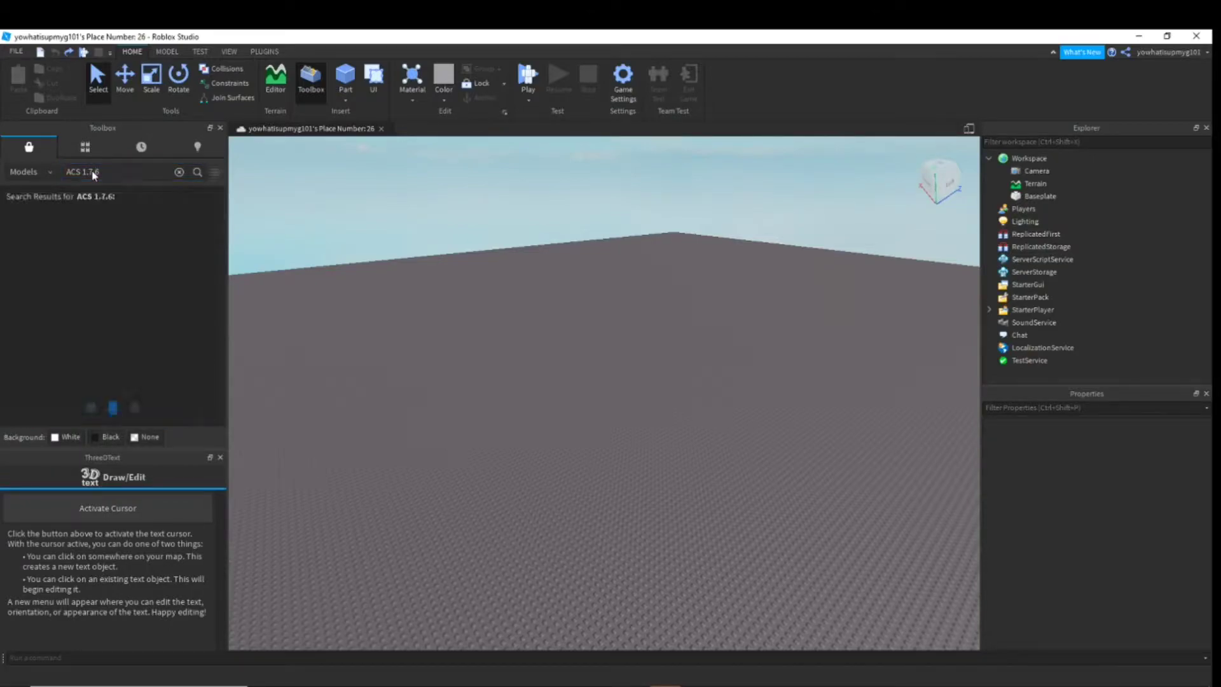
{"action": "mouse_move", "coordinate": [30, 289]}
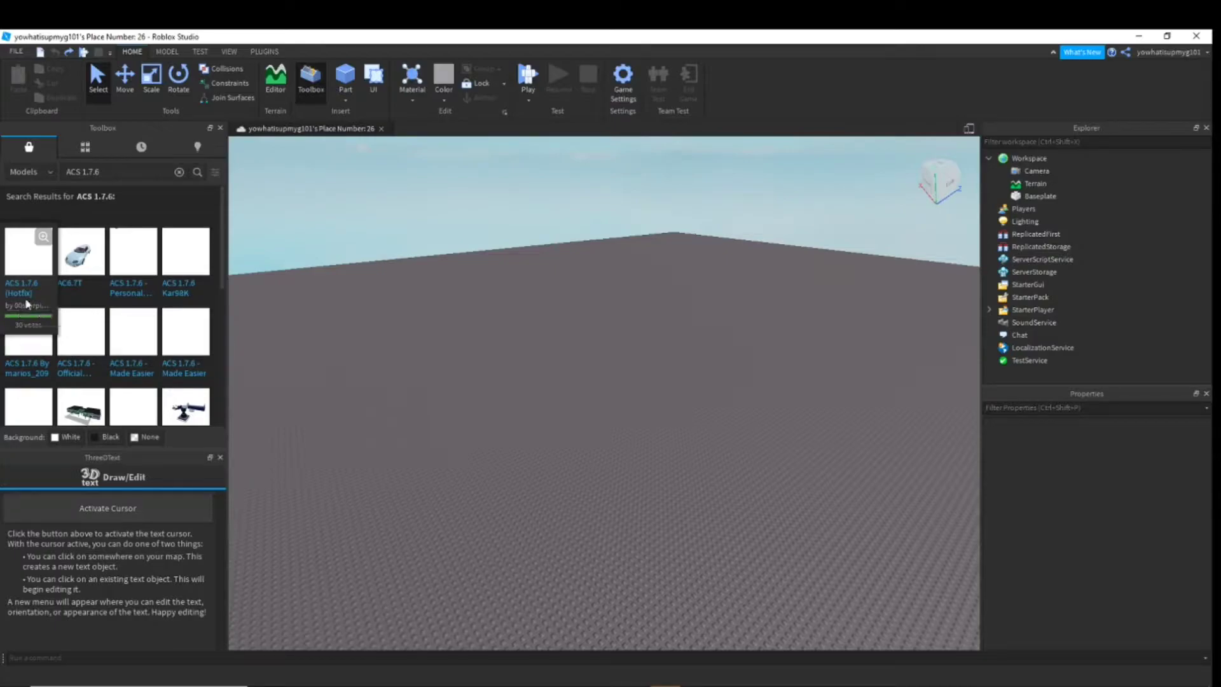
{"action": "mouse_move", "coordinate": [112, 347]}
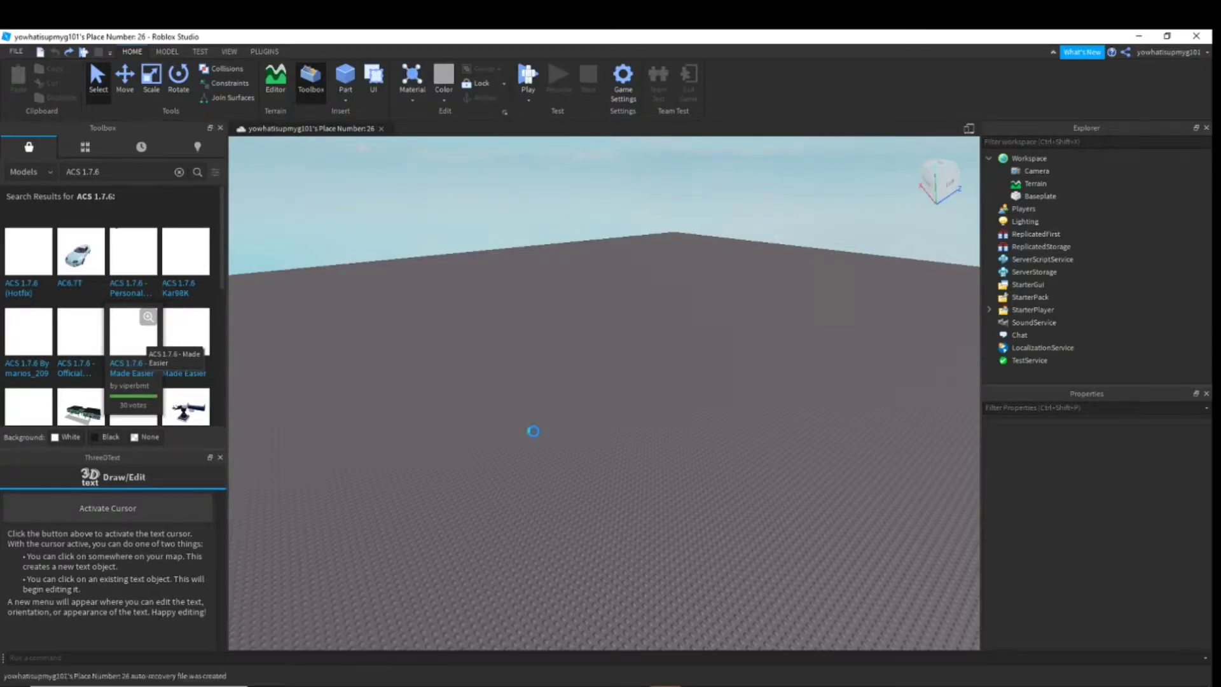
{"action": "right_click_drag", "start_coordinate": [820, 361], "coordinate": [821, 360]}
{"action": "key", "text": "w"}
{"action": "key", "text": "s"}
{"action": "left_click", "coordinate": [821, 361]}
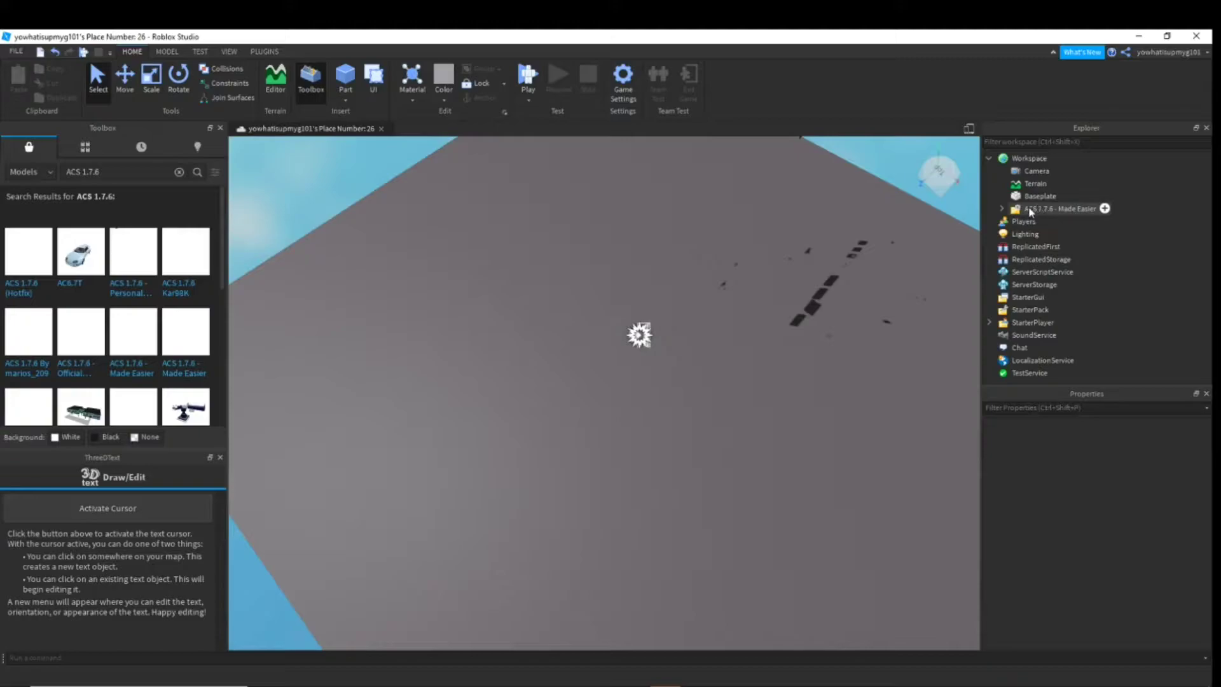
Move the "Ungroup in ReplicatedStorage" model from ACS AI into ReplicatedStorage and ungroup it
{"action": "left_click", "coordinate": [1003, 209]}
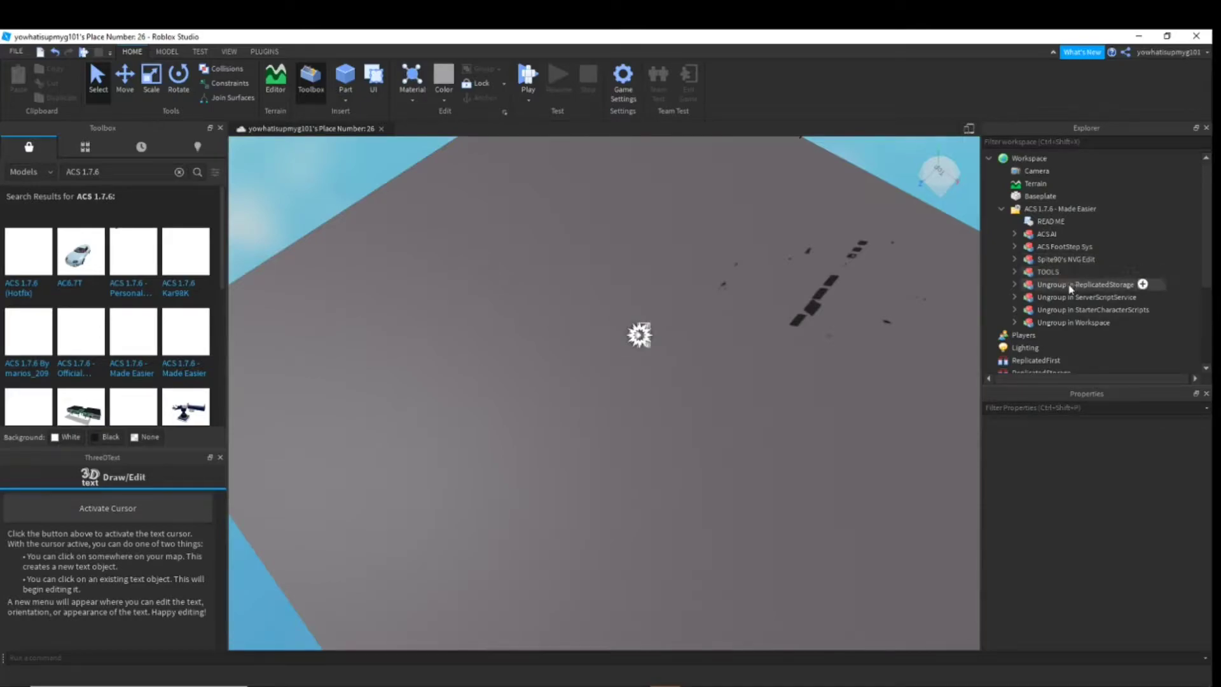
{"action": "left_click", "coordinate": [1015, 234]}
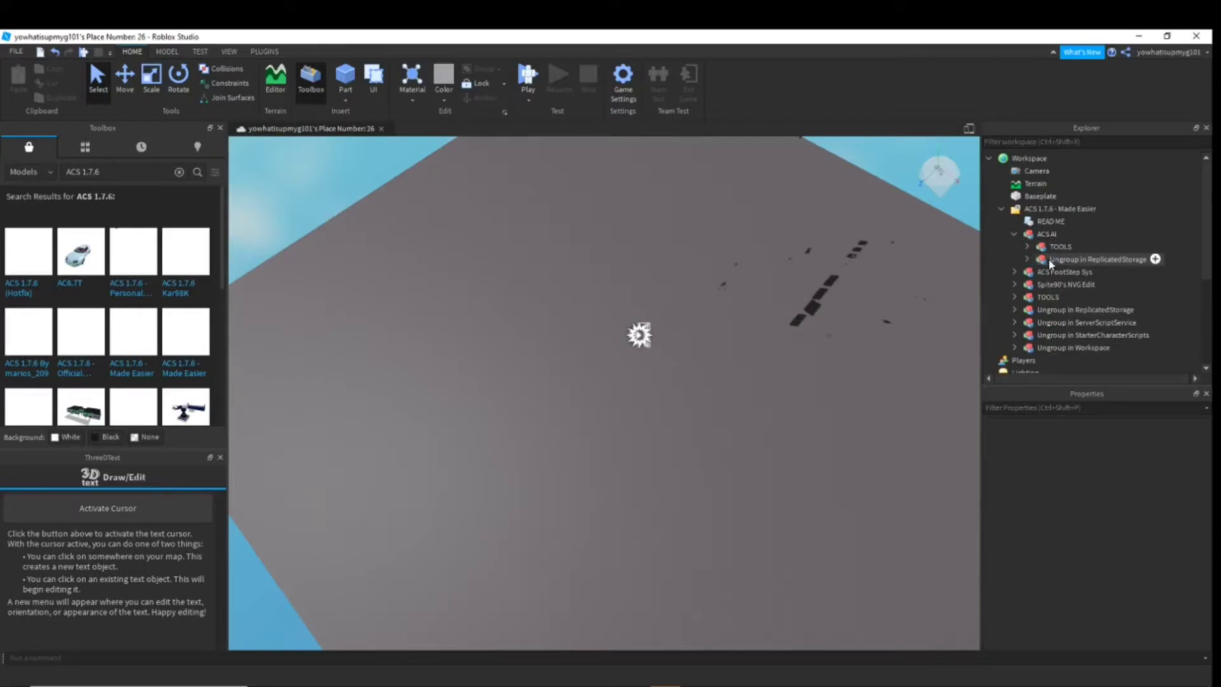
{"action": "left_click", "coordinate": [1037, 261]}
{"action": "scroll", "coordinate": [1034, 220], "scroll_direction": "down", "scroll_amount": 1}
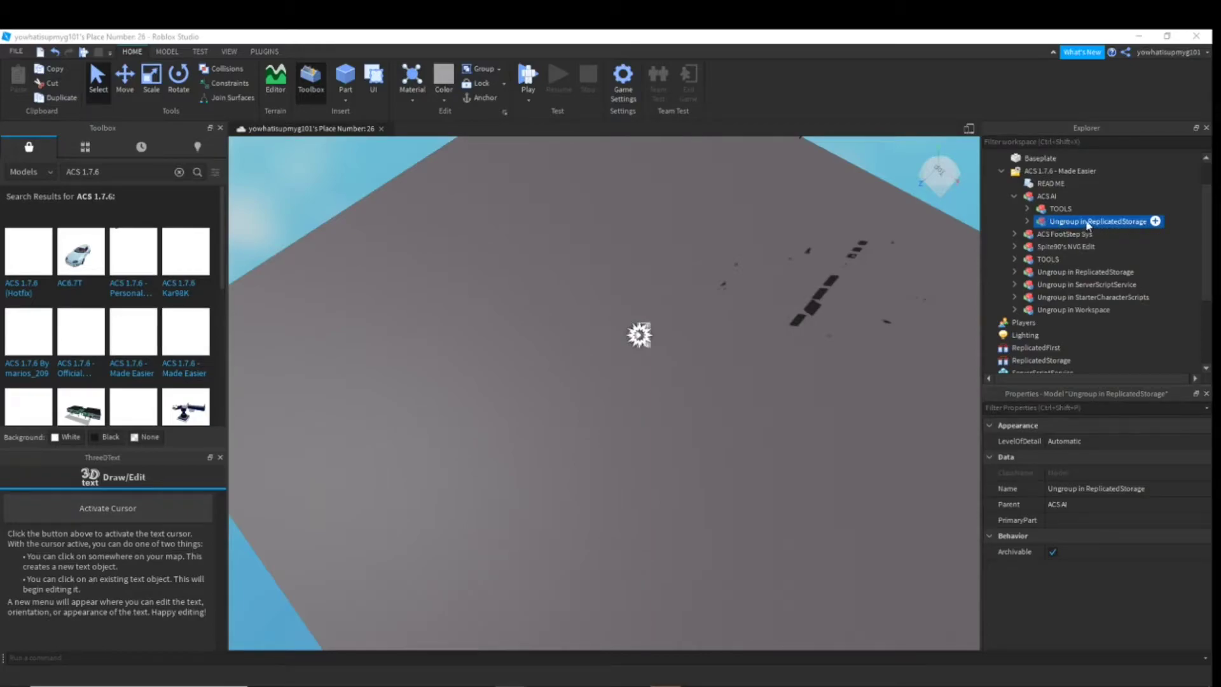
{"action": "left_click_drag", "start_coordinate": [1088, 224], "coordinate": [1053, 286]}
{"action": "scroll", "coordinate": [1052, 316], "scroll_direction": "down", "scroll_amount": 2}
{"action": "right_click", "coordinate": [1054, 288]}
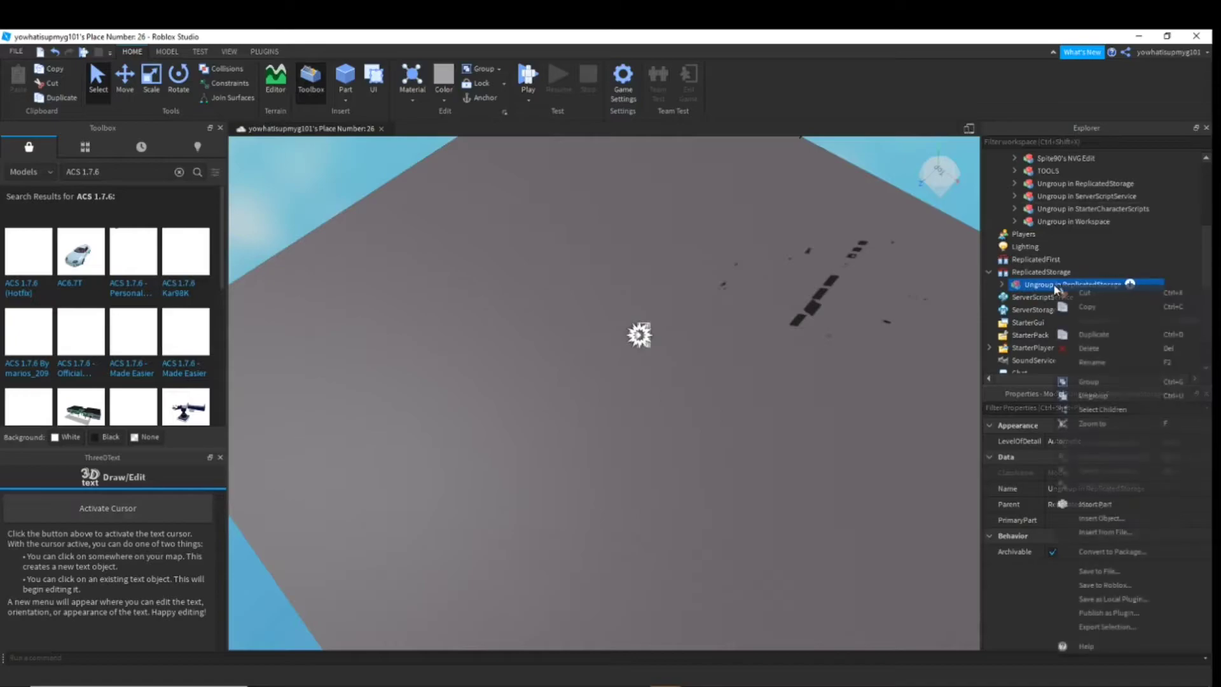
{"action": "left_click", "coordinate": [1095, 395]}
Move the "Ungroup in SoundService" model from ACS FootStep Sys into SoundService and ungroup it
{"action": "scroll", "coordinate": [1046, 263], "scroll_direction": "up", "scroll_amount": 2}
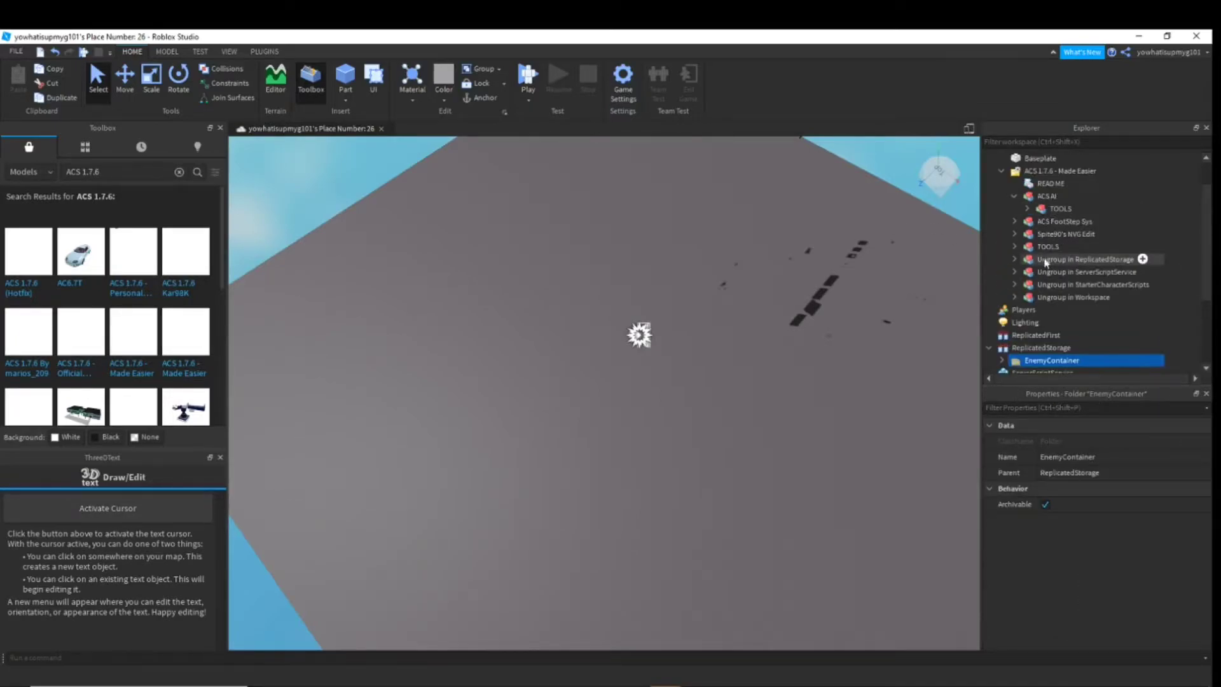
{"action": "left_click", "coordinate": [1015, 220]}
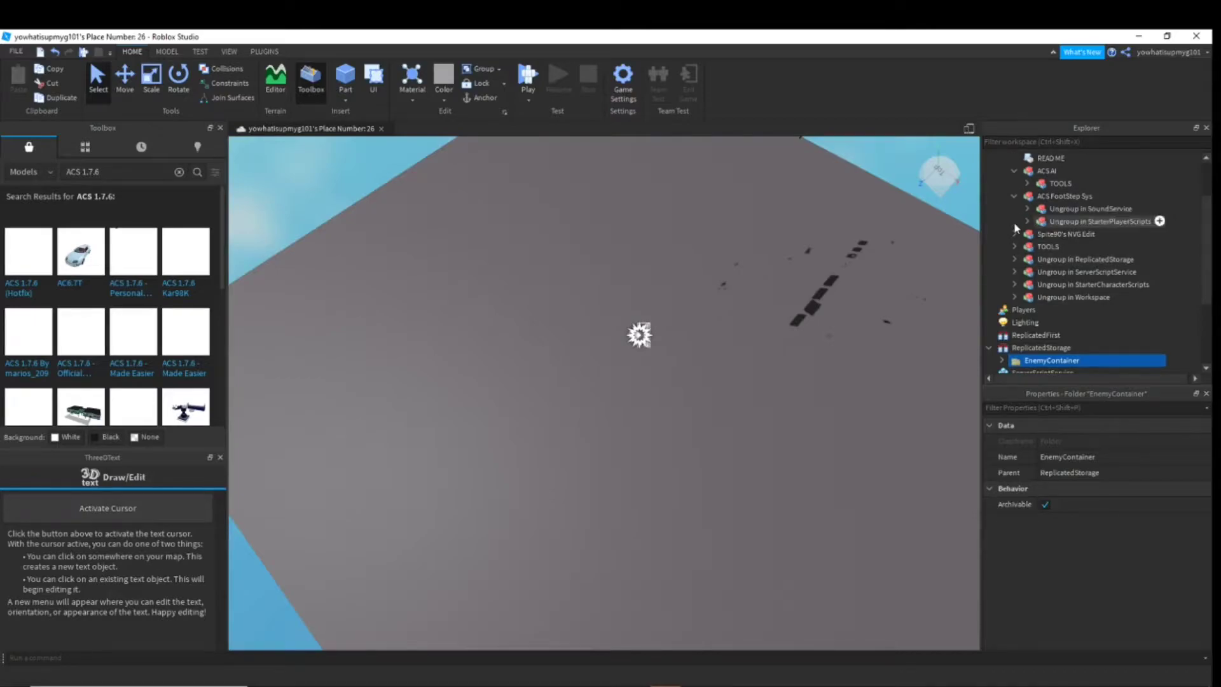
{"action": "left_click_drag", "start_coordinate": [1071, 211], "coordinate": [1043, 310]}
{"action": "right_click", "coordinate": [1049, 323]}
{"action": "left_click", "coordinate": [1103, 438]}
Move the "Ungroup in StarterPlayerScripts" model from ACS FootStep Sys into StarterPlayerScripts and ungroup it
{"action": "scroll", "coordinate": [1040, 322], "scroll_direction": "up", "scroll_amount": 4}
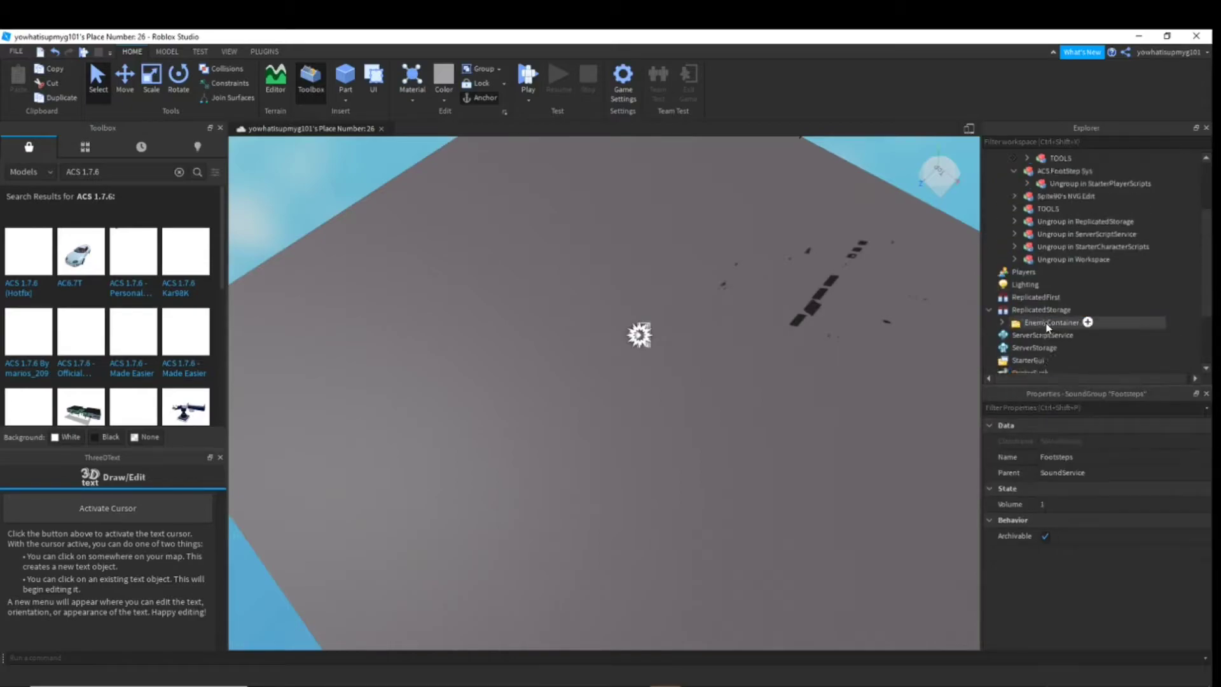
{"action": "scroll", "coordinate": [1062, 289], "scroll_direction": "down", "scroll_amount": 1}
{"action": "left_click_drag", "start_coordinate": [1054, 260], "coordinate": [1098, 323]}
{"action": "scroll", "coordinate": [1075, 280], "scroll_direction": "down", "scroll_amount": 3}
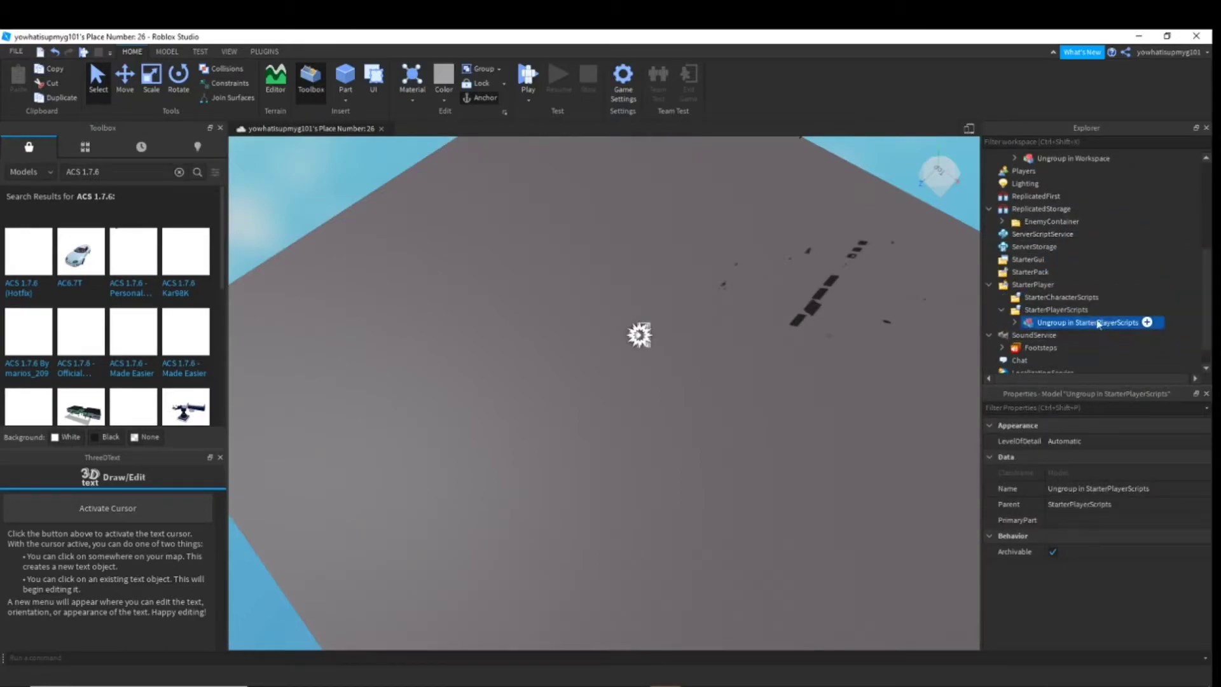
{"action": "right_click", "coordinate": [1098, 323]}
{"action": "left_click", "coordinate": [1116, 426]}
Move the model inside Spite90's NVG Edit into ServerScriptService and ungroup it
{"action": "scroll", "coordinate": [1077, 292], "scroll_direction": "up", "scroll_amount": 4}
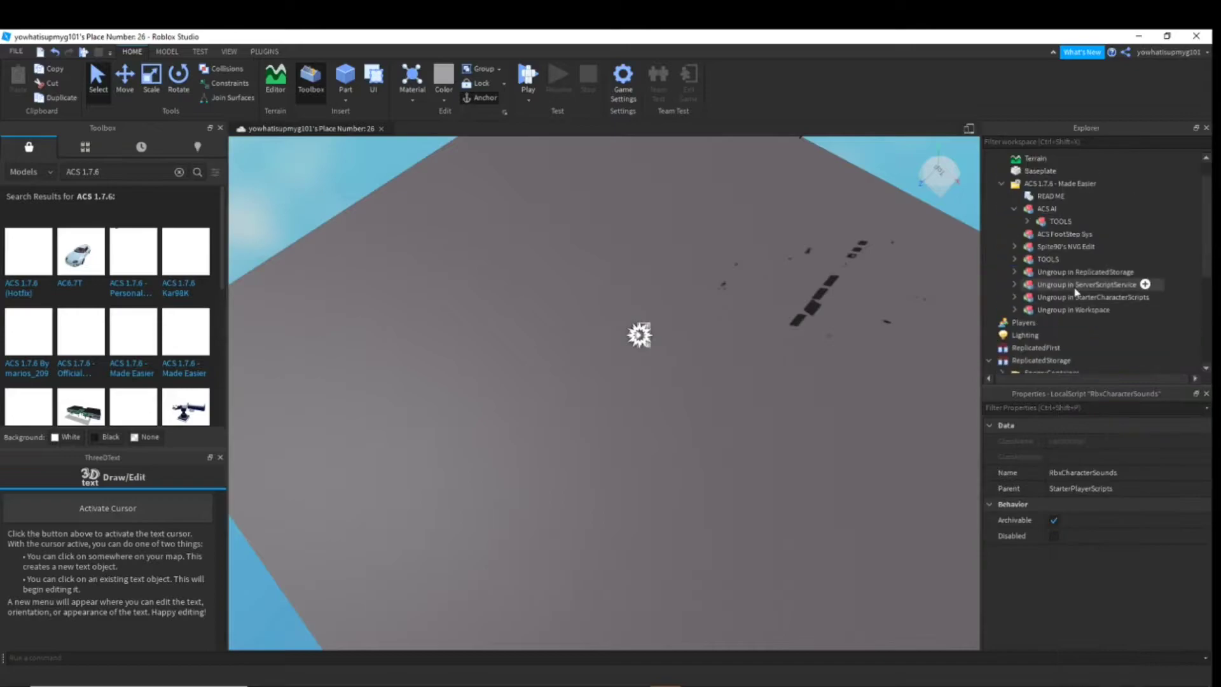
{"action": "left_click", "coordinate": [1014, 246]}
{"action": "left_click_drag", "start_coordinate": [1044, 259], "coordinate": [1084, 319]}
{"action": "scroll", "coordinate": [1076, 285], "scroll_direction": "down", "scroll_amount": 2}
{"action": "right_click", "coordinate": [1049, 322]}
{"action": "left_click", "coordinate": [1086, 433]}
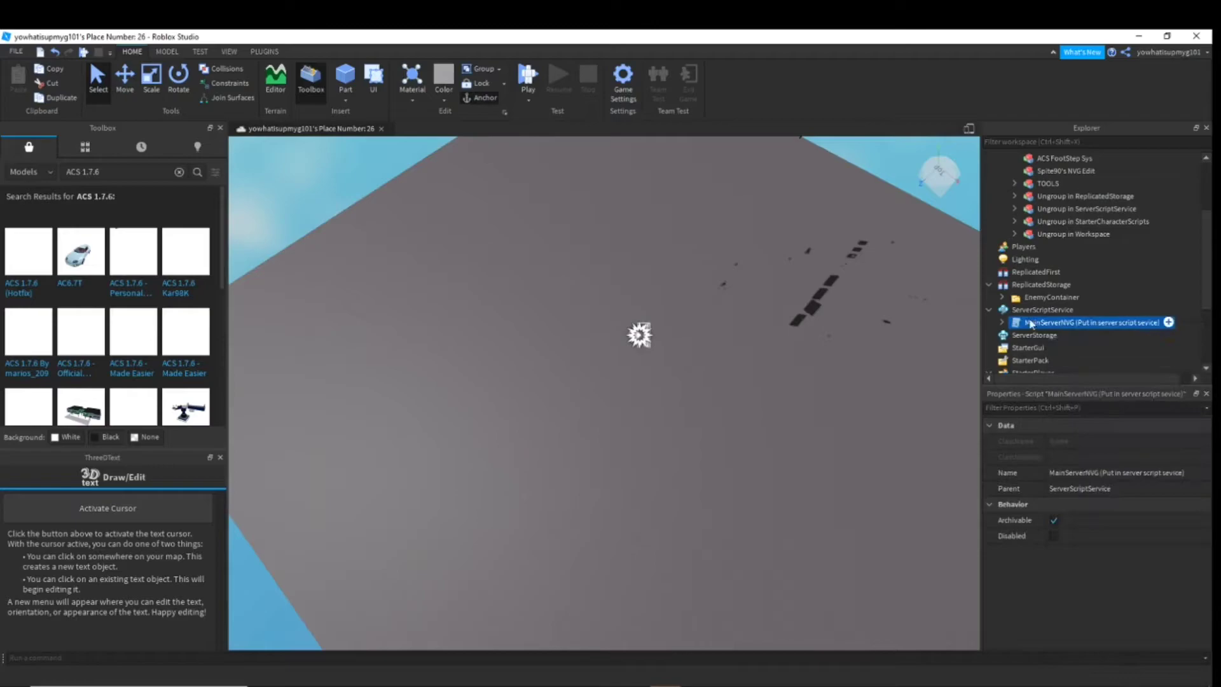
Move the main kit's "Ungroup in ReplicatedStorage" model into ReplicatedStorage and ungroup it
{"action": "scroll", "coordinate": [1020, 262], "scroll_direction": "up", "scroll_amount": 3}
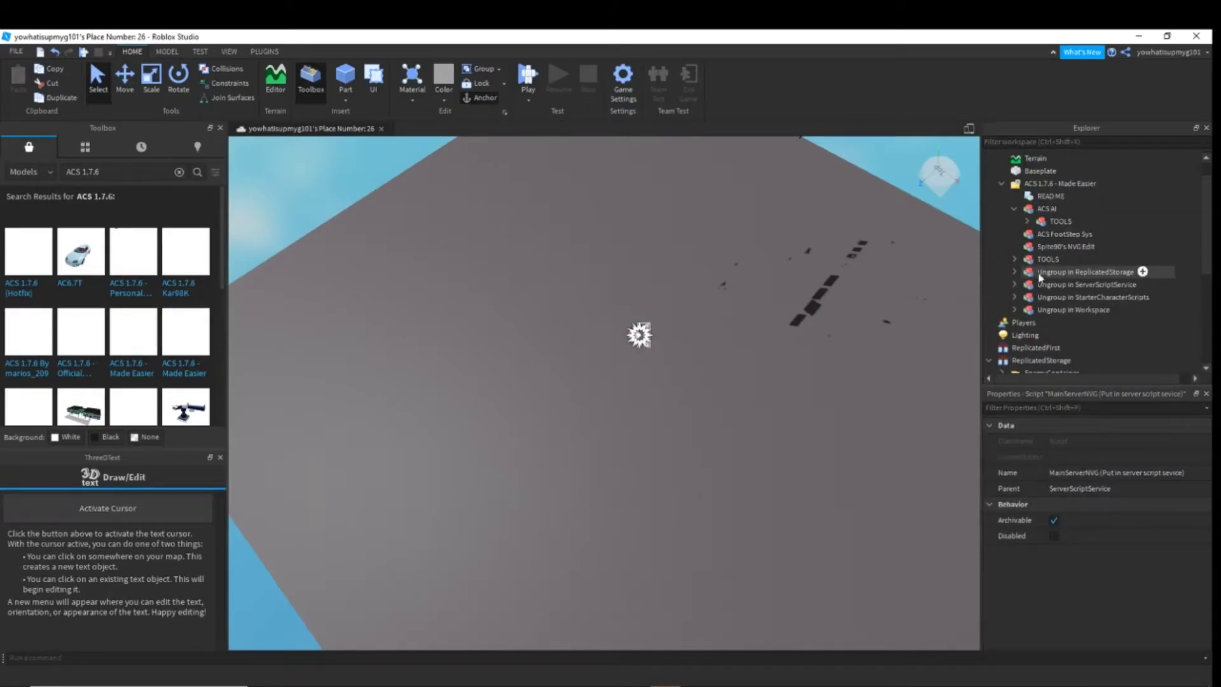
{"action": "scroll", "coordinate": [1086, 305], "scroll_direction": "down", "scroll_amount": 2}
{"action": "left_click_drag", "start_coordinate": [1040, 277], "coordinate": [1055, 297]}
{"action": "right_click", "coordinate": [1055, 299]}
{"action": "left_click", "coordinate": [1090, 413]}
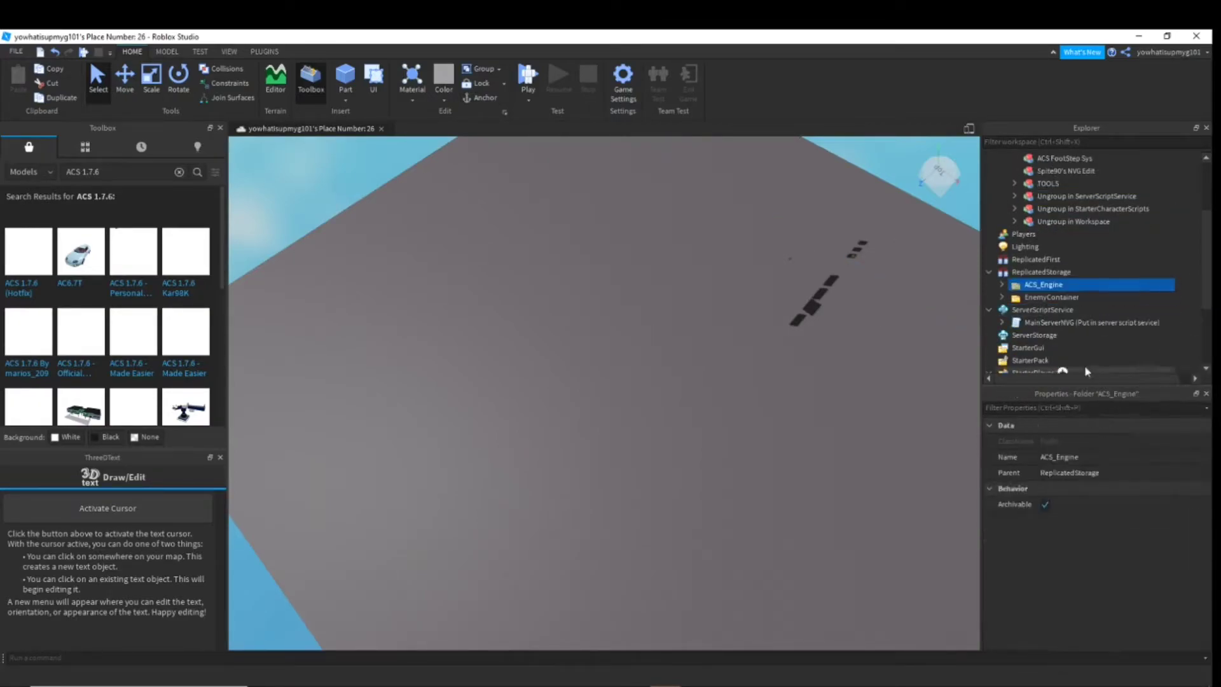
Move the main kit's "Ungroup in ServerScriptService" model into ServerScriptService and ungroup it
{"action": "scroll", "coordinate": [1085, 366], "scroll_direction": "up", "scroll_amount": 3}
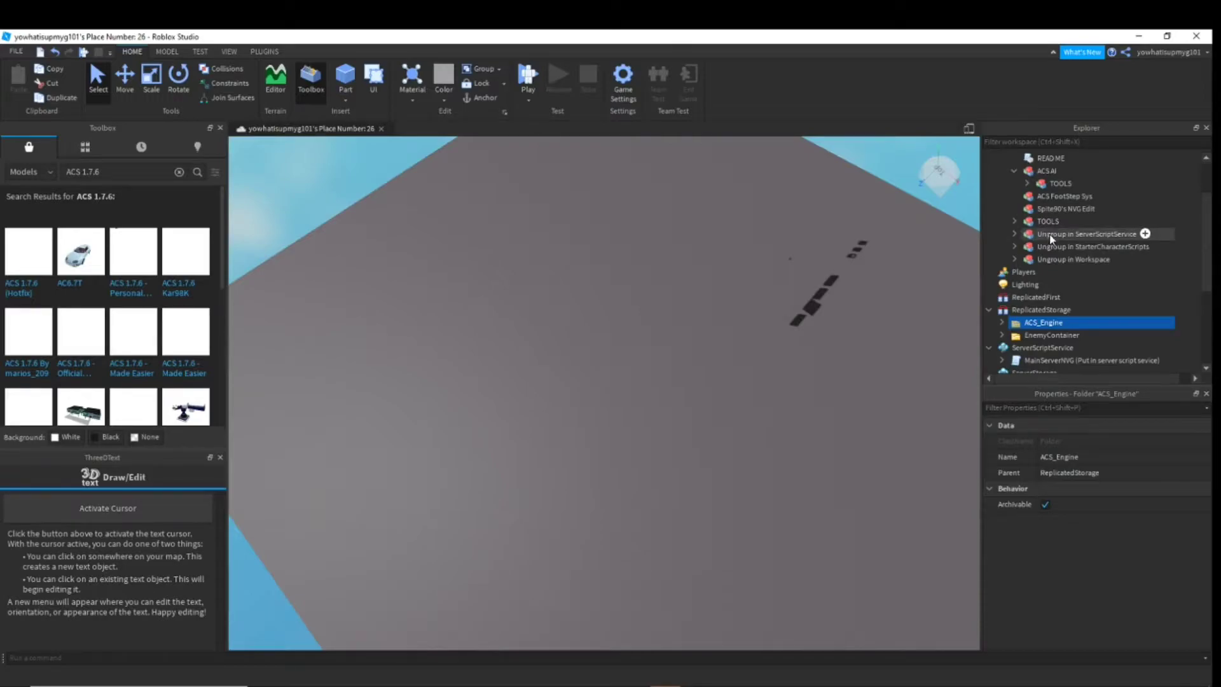
{"action": "scroll", "coordinate": [1126, 287], "scroll_direction": "down", "scroll_amount": 4}
{"action": "left_click_drag", "start_coordinate": [1051, 238], "coordinate": [1106, 259]}
{"action": "scroll", "coordinate": [1119, 261], "scroll_direction": "up", "scroll_amount": 3}
{"action": "right_click", "coordinate": [1049, 285]}
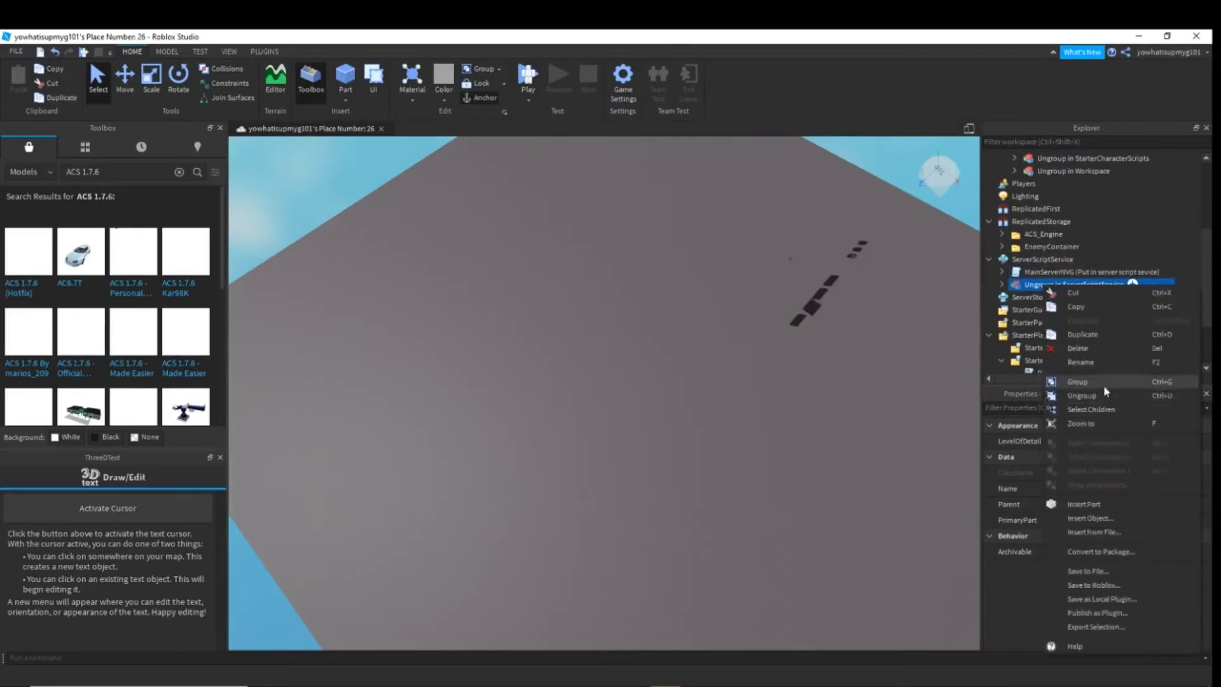
{"action": "left_click", "coordinate": [1104, 395]}
Move the "Ungroup in StarterCharacterScripts" model into StarterCharacterScripts under StarterPlayer and ungroup it
{"action": "scroll", "coordinate": [1074, 305], "scroll_direction": "up", "scroll_amount": 2}
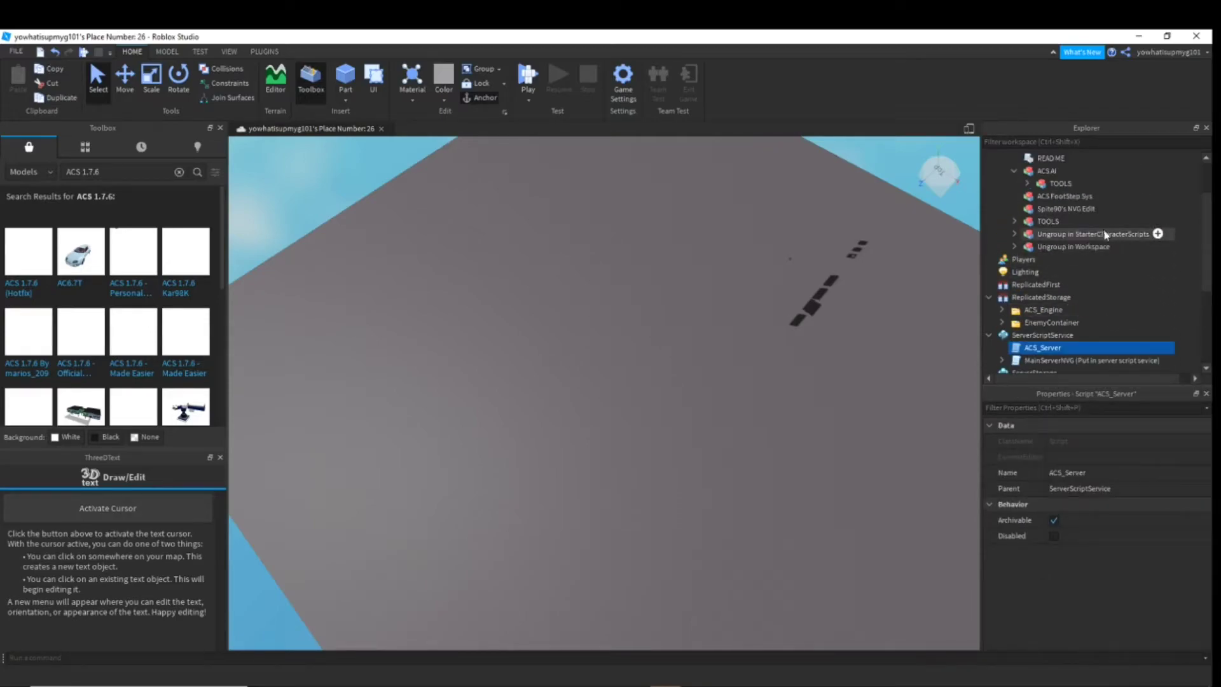
{"action": "scroll", "coordinate": [1110, 316], "scroll_direction": "down", "scroll_amount": 1}
{"action": "left_click_drag", "start_coordinate": [1106, 236], "coordinate": [1163, 347]}
{"action": "scroll", "coordinate": [1164, 330], "scroll_direction": "down", "scroll_amount": 1}
{"action": "right_click", "coordinate": [1148, 348]}
{"action": "left_click", "coordinate": [1124, 143]}
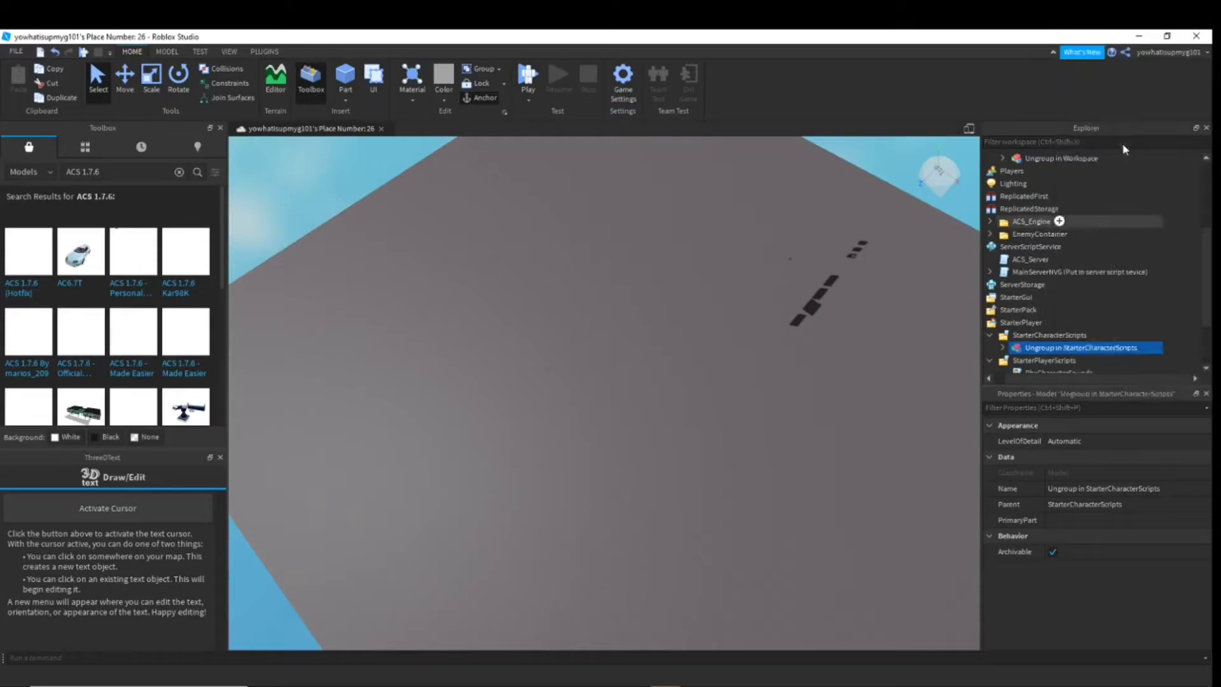
Move the "Ungroup in Workspace" model directly into Workspace and ungroup it
{"action": "scroll", "coordinate": [1042, 283], "scroll_direction": "up", "scroll_amount": 2}
{"action": "left_click_drag", "start_coordinate": [1048, 234], "coordinate": [1018, 159]}
{"action": "scroll", "coordinate": [988, 186], "scroll_direction": "up", "scroll_amount": 2}
{"action": "right_click", "coordinate": [1026, 195]}
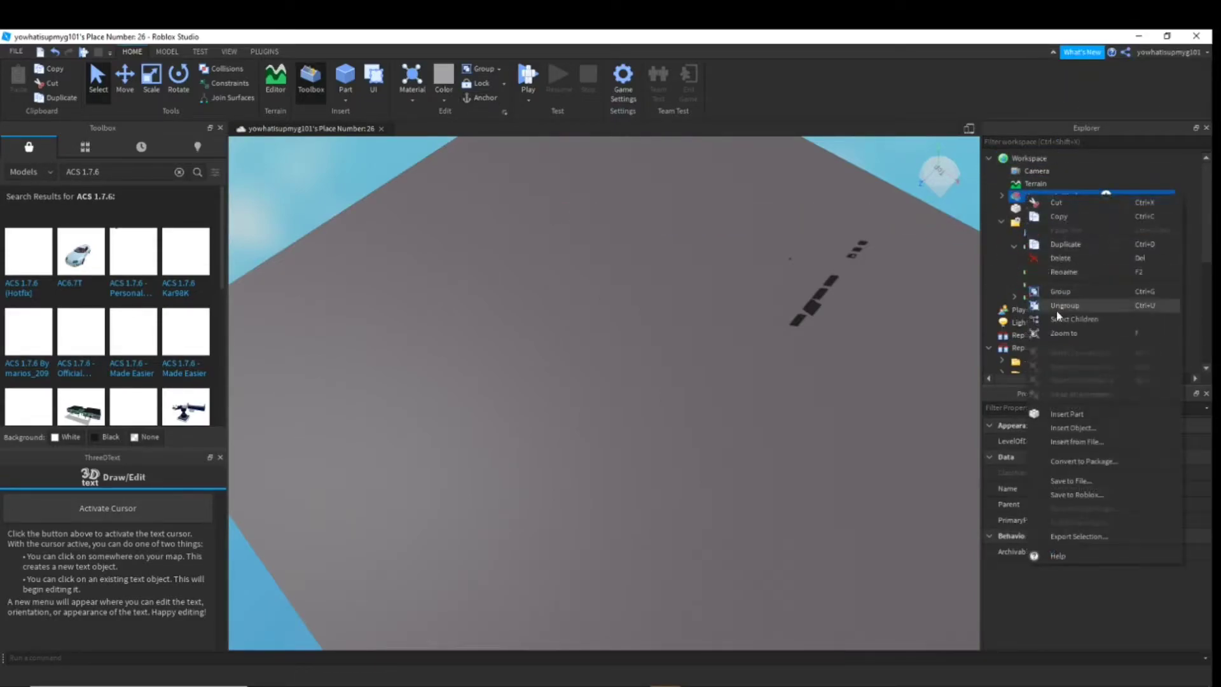
{"action": "left_click", "coordinate": [1072, 306]}
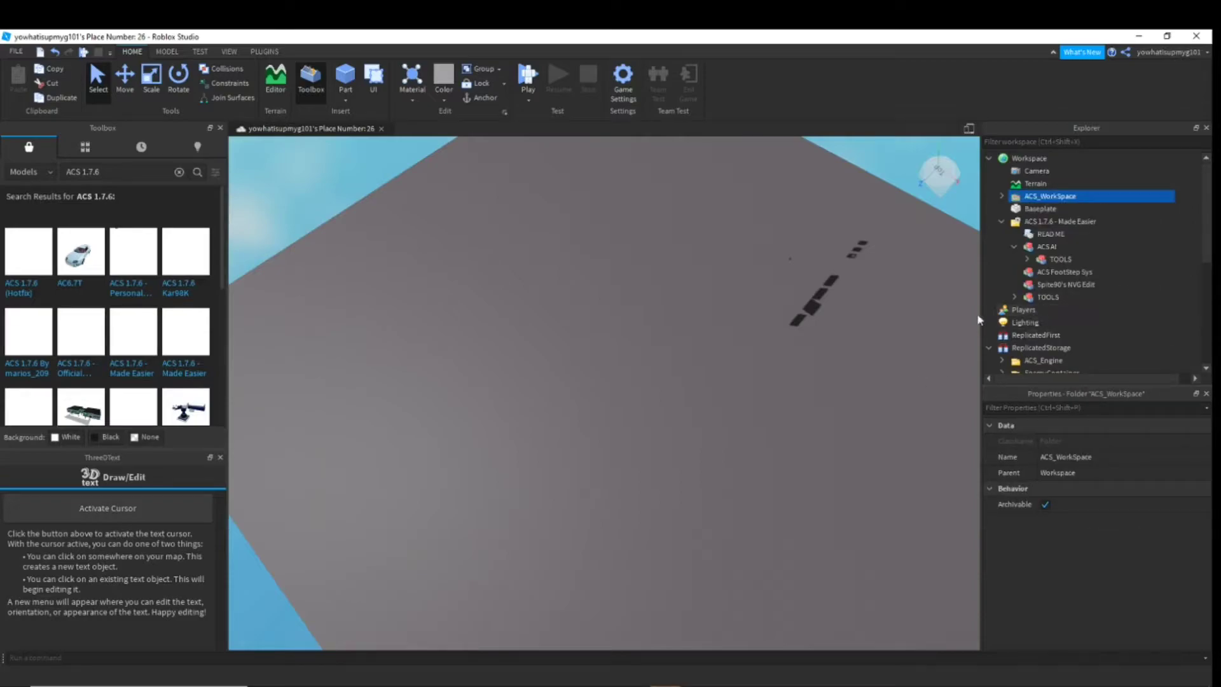
Move the TOOLS model from ACS AI into StarterPack and ungroup it
{"action": "left_click", "coordinate": [1026, 259]}
{"action": "left_click", "coordinate": [1027, 260]}
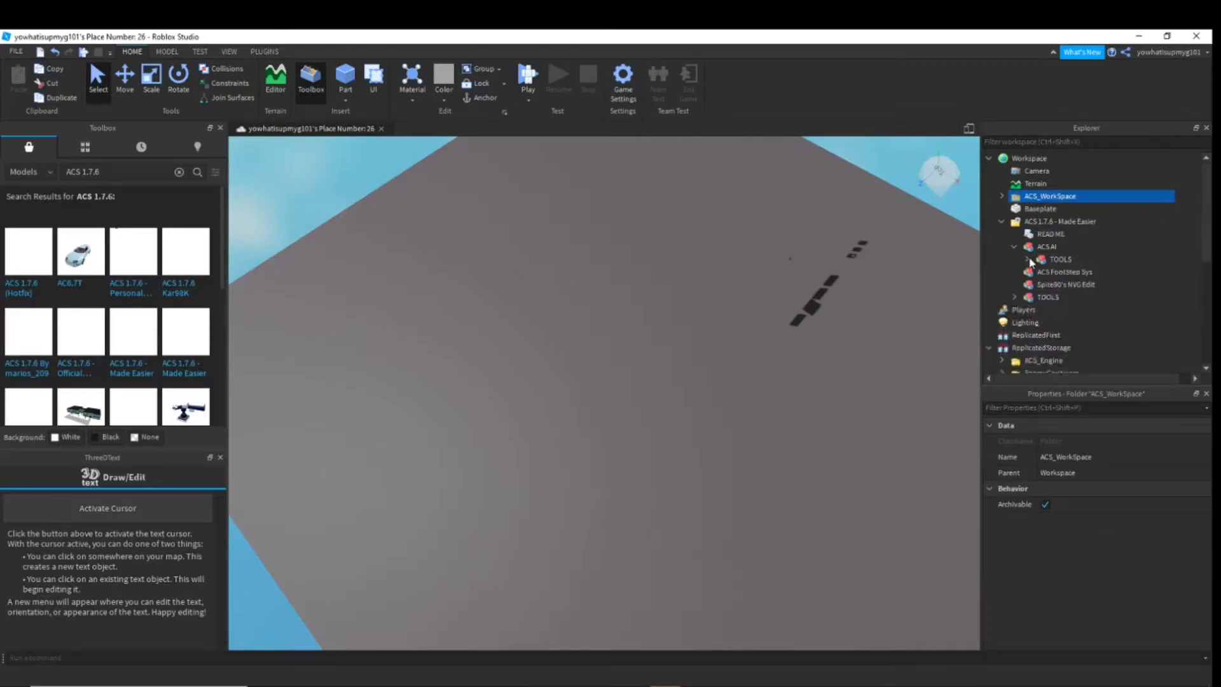
{"action": "left_click", "coordinate": [1014, 296]}
{"action": "left_click", "coordinate": [1014, 297]}
{"action": "left_click_drag", "start_coordinate": [1049, 258], "coordinate": [1035, 236]}
{"action": "scroll", "coordinate": [1050, 272], "scroll_direction": "down", "scroll_amount": 6}
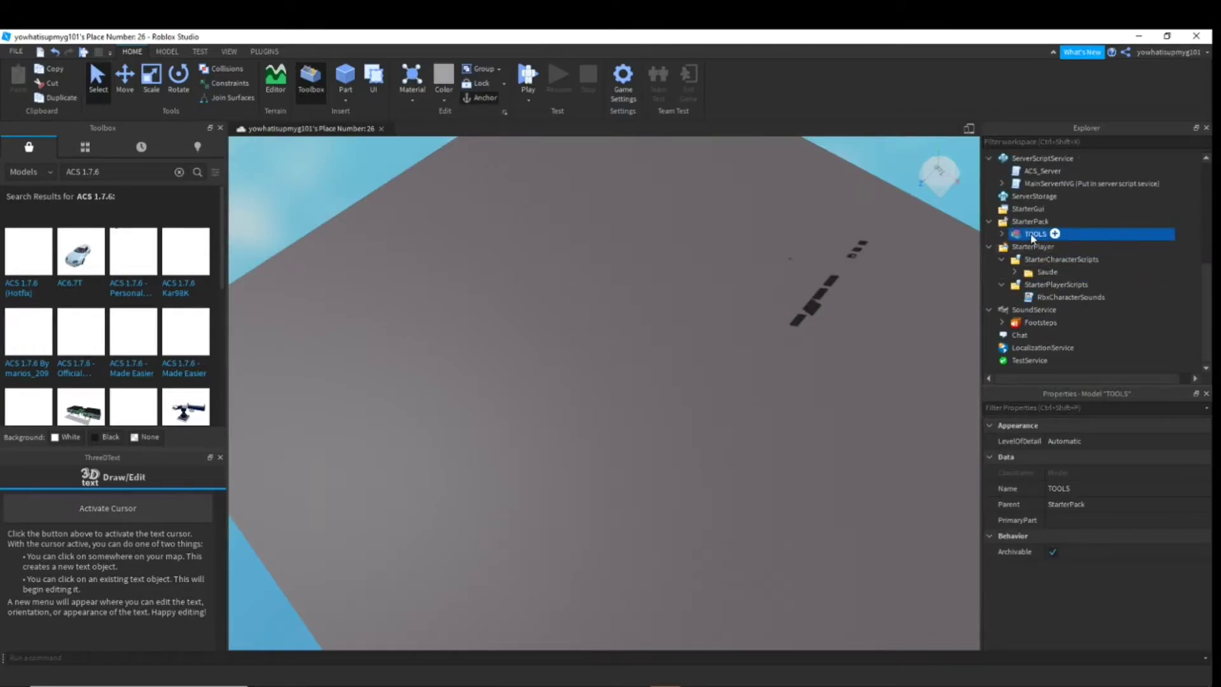
{"action": "right_click", "coordinate": [1034, 236]}
{"action": "left_click", "coordinate": [1068, 345]}
Move the main kit's remaining TOOLS model into StarterPack and ungroup it
{"action": "scroll", "coordinate": [1068, 306], "scroll_direction": "up", "scroll_amount": 3}
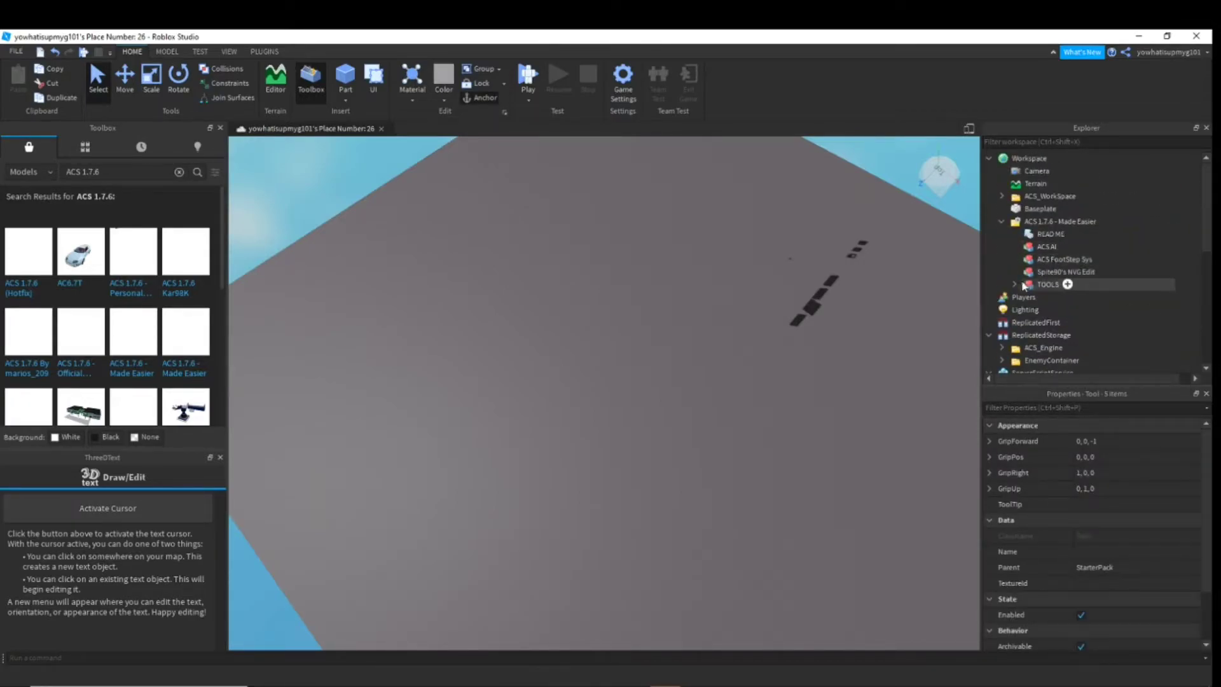
{"action": "scroll", "coordinate": [1052, 299], "scroll_direction": "up", "scroll_amount": 1}
{"action": "left_click", "coordinate": [1016, 206]}
{"action": "scroll", "coordinate": [1049, 286], "scroll_direction": "down", "scroll_amount": 5}
{"action": "left_click_drag", "start_coordinate": [1047, 208], "coordinate": [1033, 187]}
{"action": "right_click", "coordinate": [1050, 247]}
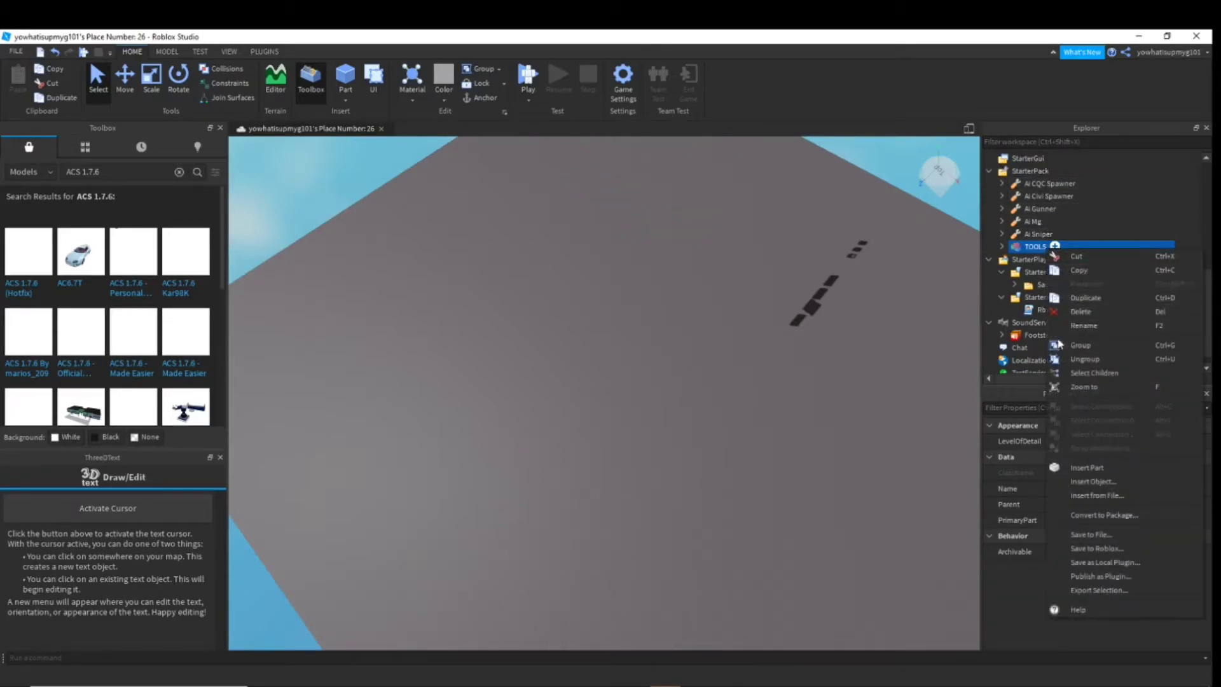
{"action": "left_click", "coordinate": [1061, 356]}
Look through the tools in StarterPack and the kit items placed in the other services
{"action": "scroll", "coordinate": [1069, 252], "scroll_direction": "up", "scroll_amount": 4}
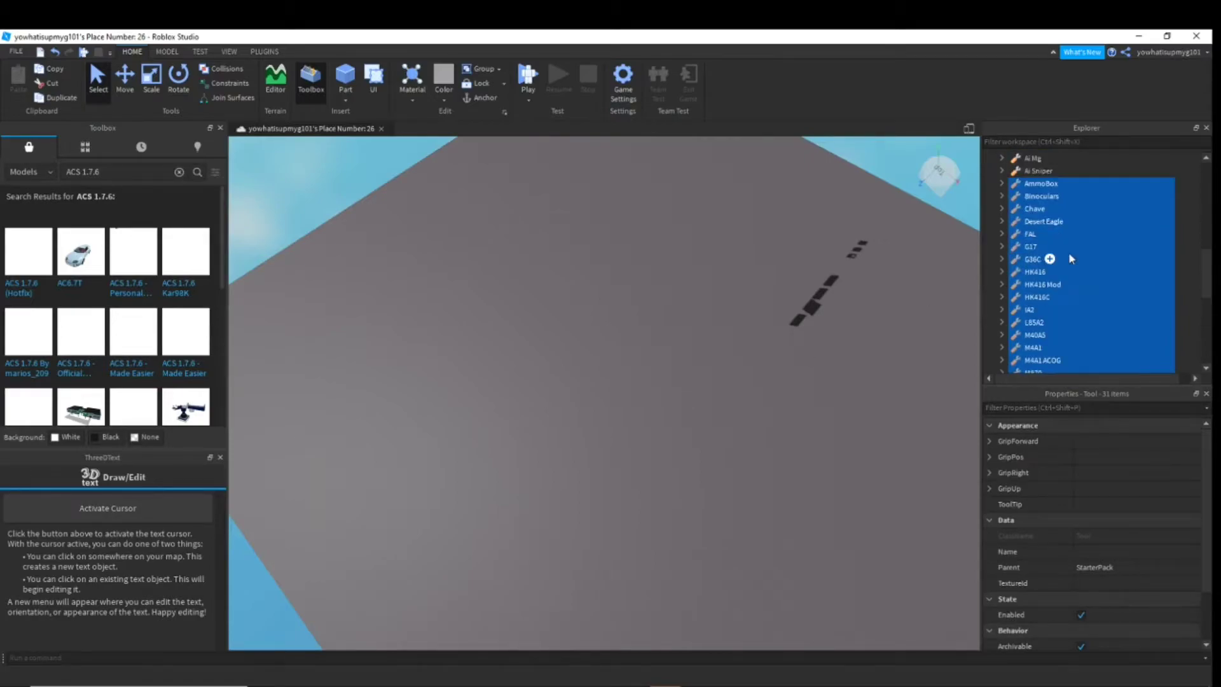
{"action": "scroll", "coordinate": [1093, 259], "scroll_direction": "down", "scroll_amount": 6}
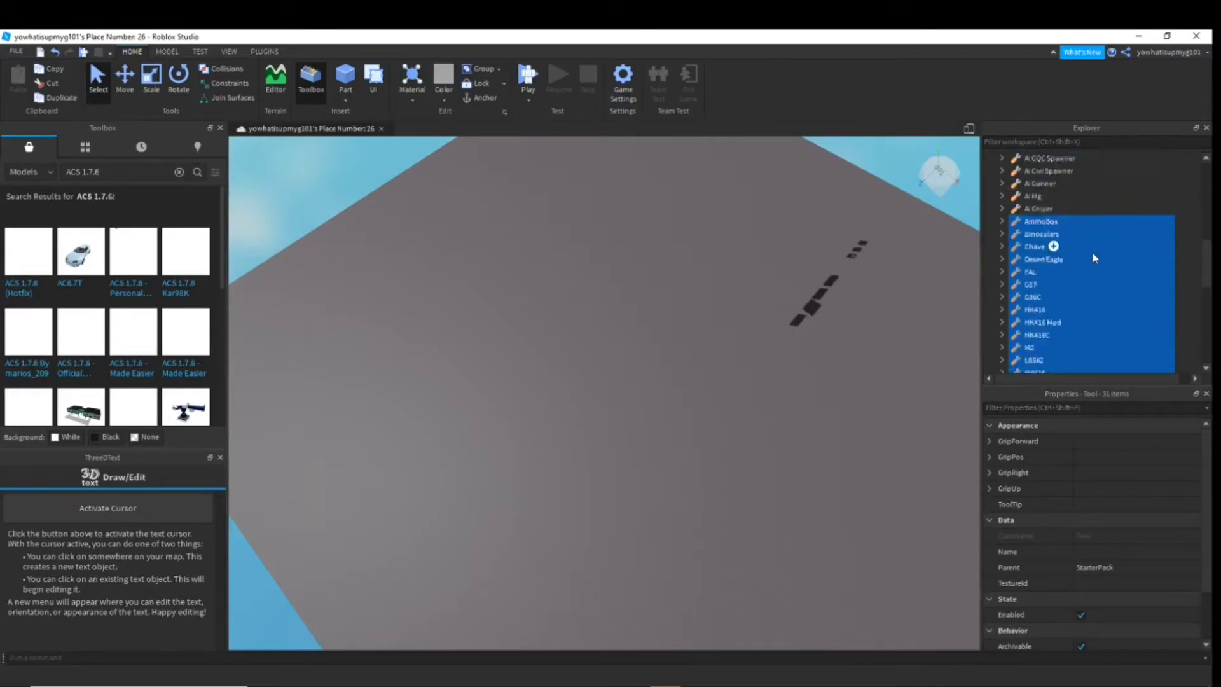
{"action": "scroll", "coordinate": [1138, 232], "scroll_direction": "up", "scroll_amount": 2}
{"action": "scroll", "coordinate": [1119, 242], "scroll_direction": "up", "scroll_amount": 4}
{"action": "left_click", "coordinate": [1084, 234], "text": "ctrl"}
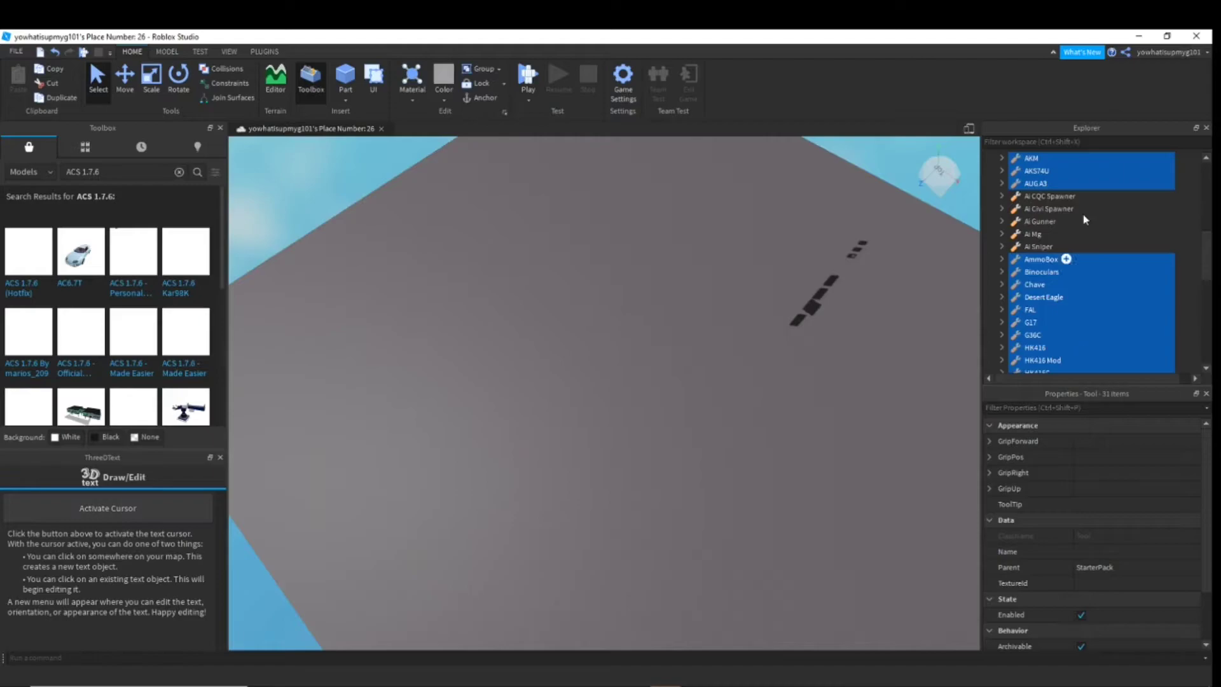
{"action": "right_click_drag", "start_coordinate": [655, 440], "coordinate": [614, 391]}
{"action": "left_click", "coordinate": [726, 326]}
{"action": "right_click_drag", "start_coordinate": [726, 326], "coordinate": [725, 332]}
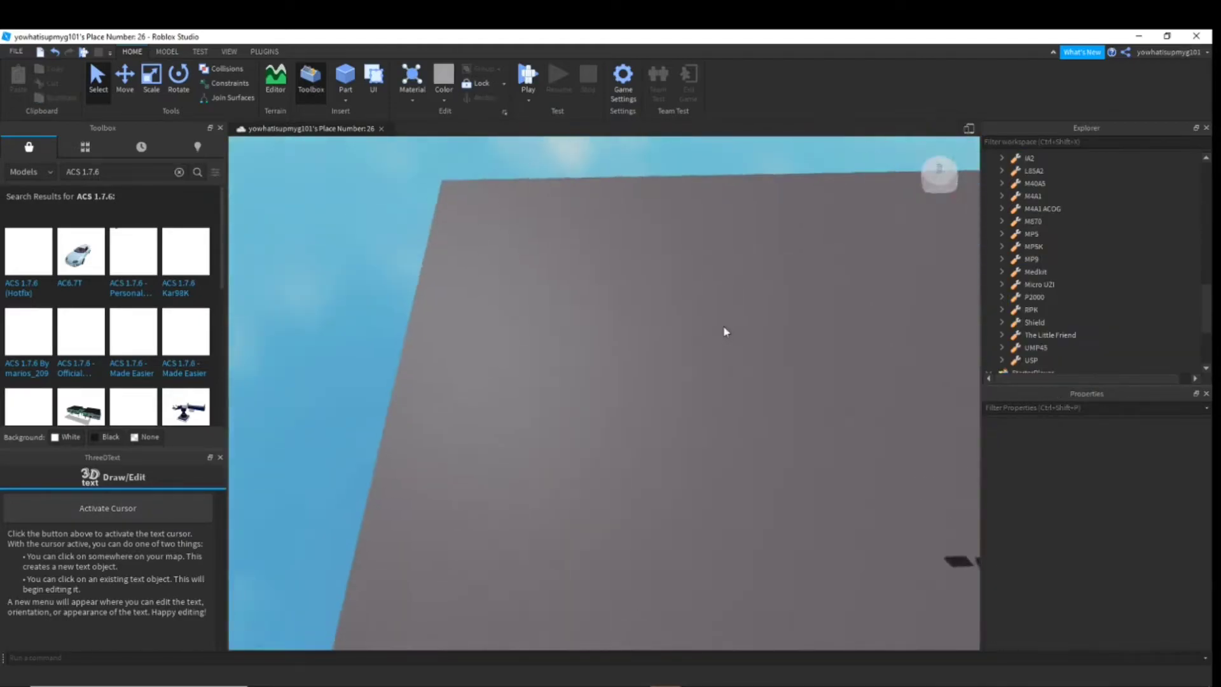
{"action": "scroll", "coordinate": [1184, 265], "scroll_direction": "up", "scroll_amount": 4}
{"action": "scroll", "coordinate": [1112, 272], "scroll_direction": "up", "scroll_amount": 8}
{"action": "scroll", "coordinate": [1110, 274], "scroll_direction": "down", "scroll_amount": 13}
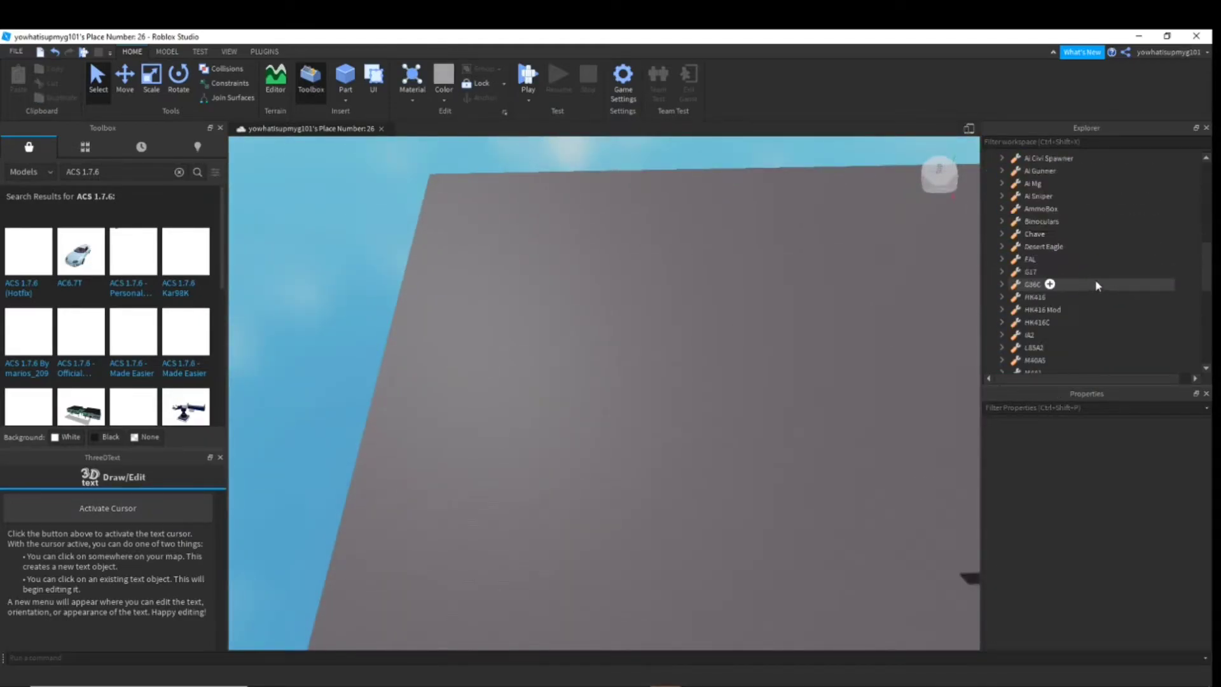
{"action": "scroll", "coordinate": [1093, 283], "scroll_direction": "up", "scroll_amount": 10}
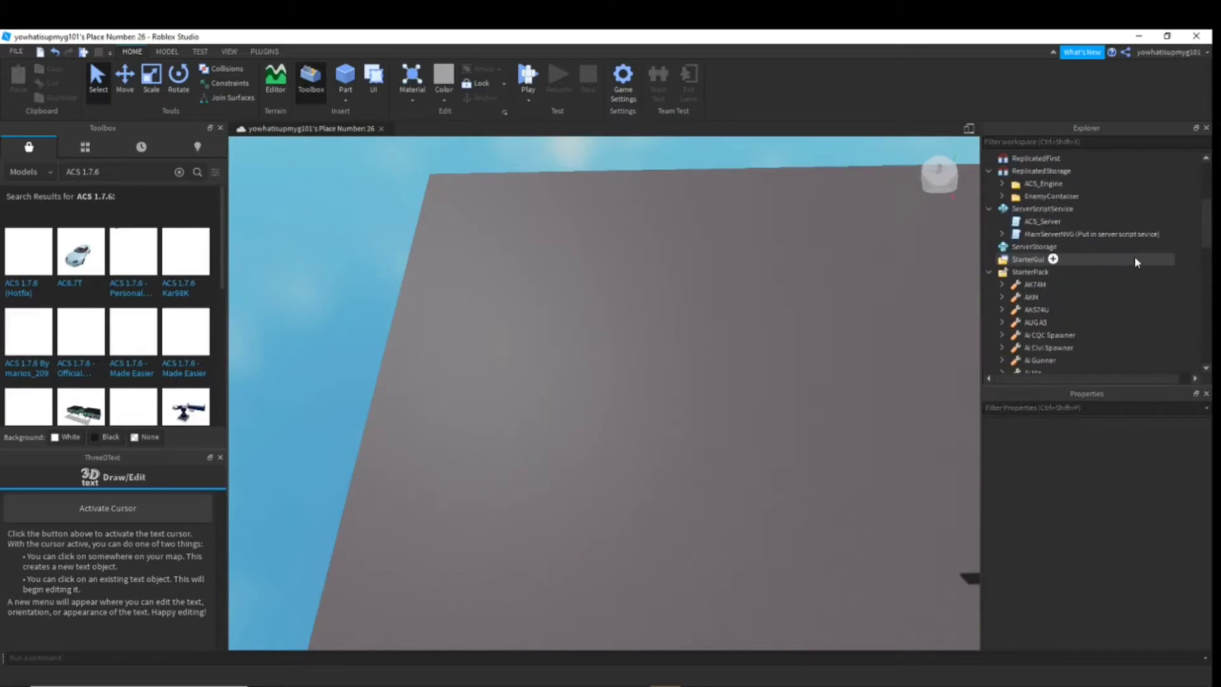
Playtest the place by walking the character, trying its lean and stance controls, and equipping the M870
{"action": "right_click_drag", "start_coordinate": [594, 276], "coordinate": [665, 299]}
{"action": "right_click_drag", "start_coordinate": [875, 281], "coordinate": [486, 207]}
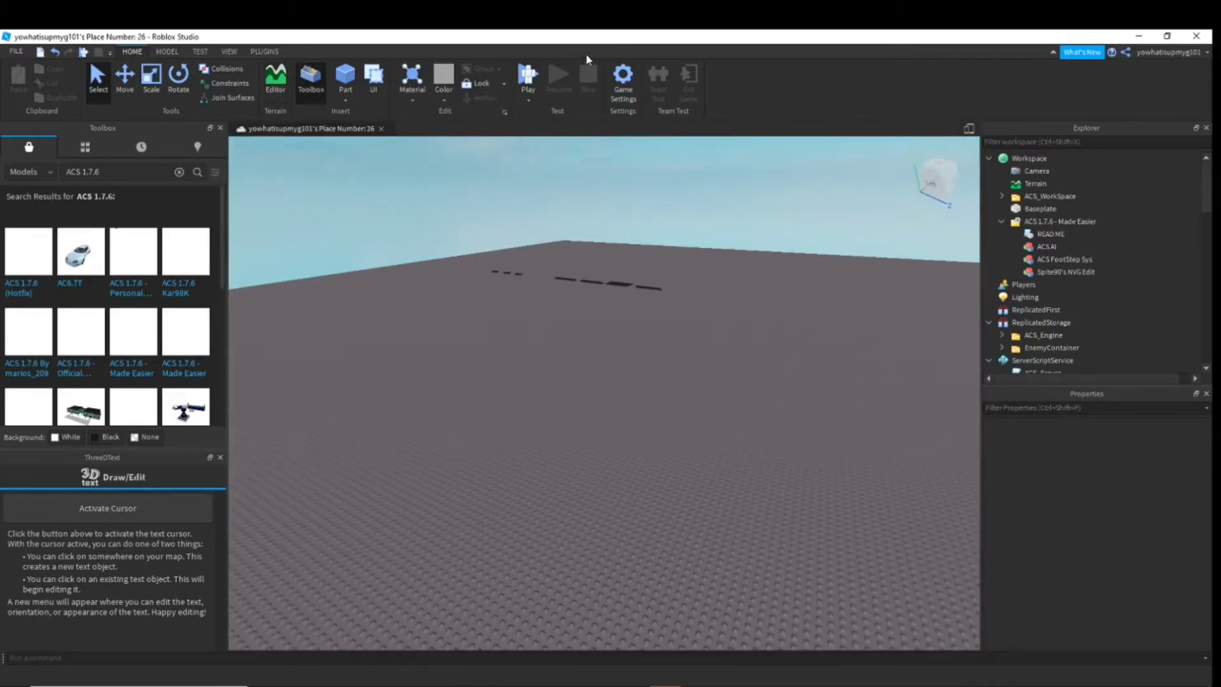
{"action": "left_click", "coordinate": [528, 75]}
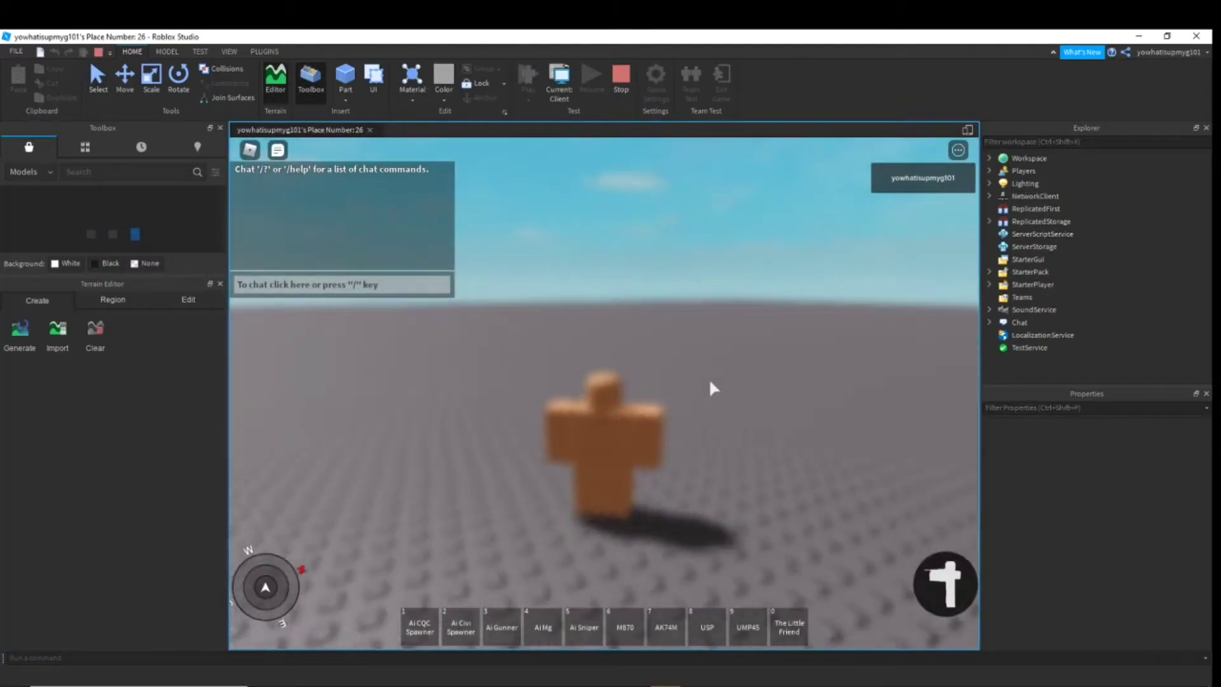
{"action": "key", "text": "w"}
{"action": "right_click_drag", "start_coordinate": [710, 382], "coordinate": [711, 388]}
{"action": "key", "text": "e"}
{"action": "key", "text": "c"}
{"action": "key", "text": "c"}
{"action": "key", "text": "x"}
{"action": "key", "text": "x"}
{"action": "left_click", "coordinate": [627, 629]}
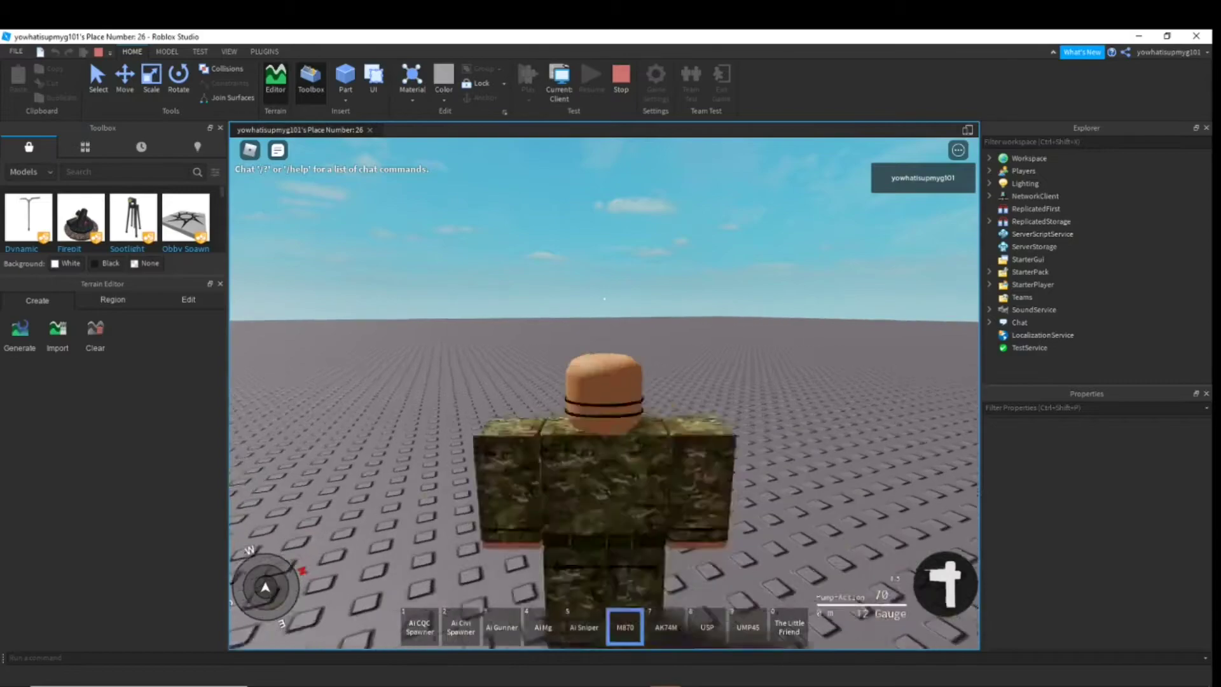
Equip the Ai Gunner tool, view the character from behind, and stop the playtest
{"action": "key", "text": "3"}
{"action": "scroll", "coordinate": [604, 391], "scroll_direction": "down", "scroll_amount": 3}
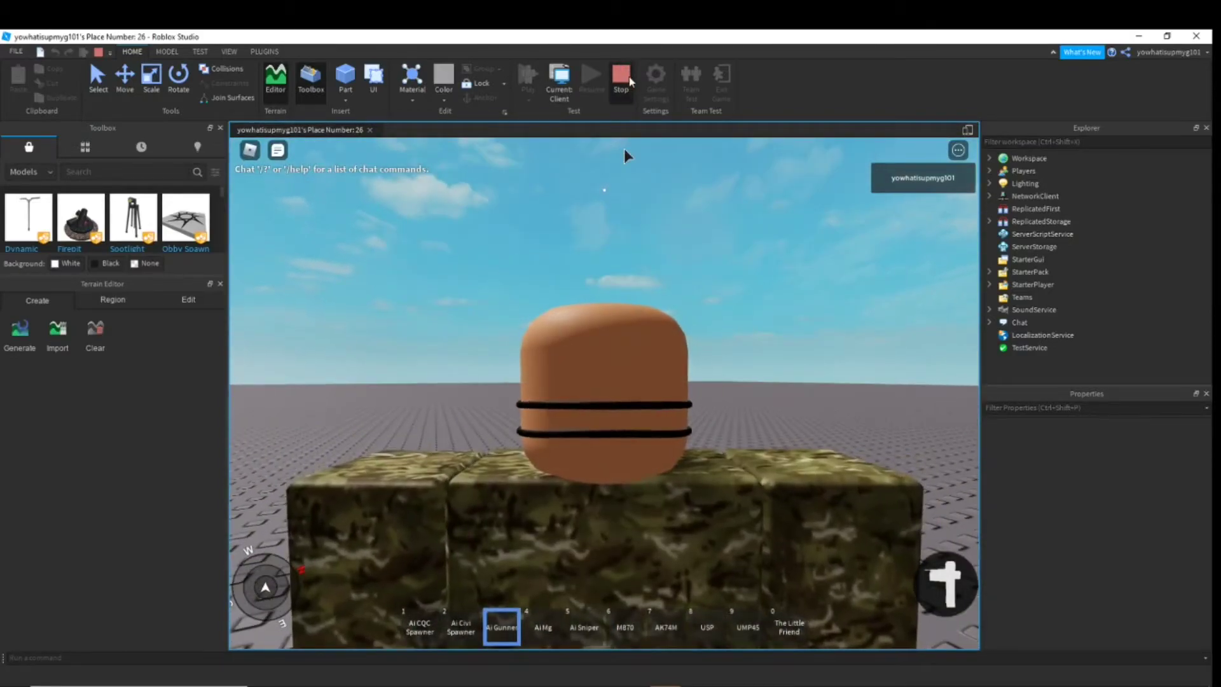
{"action": "left_click", "coordinate": [628, 78]}
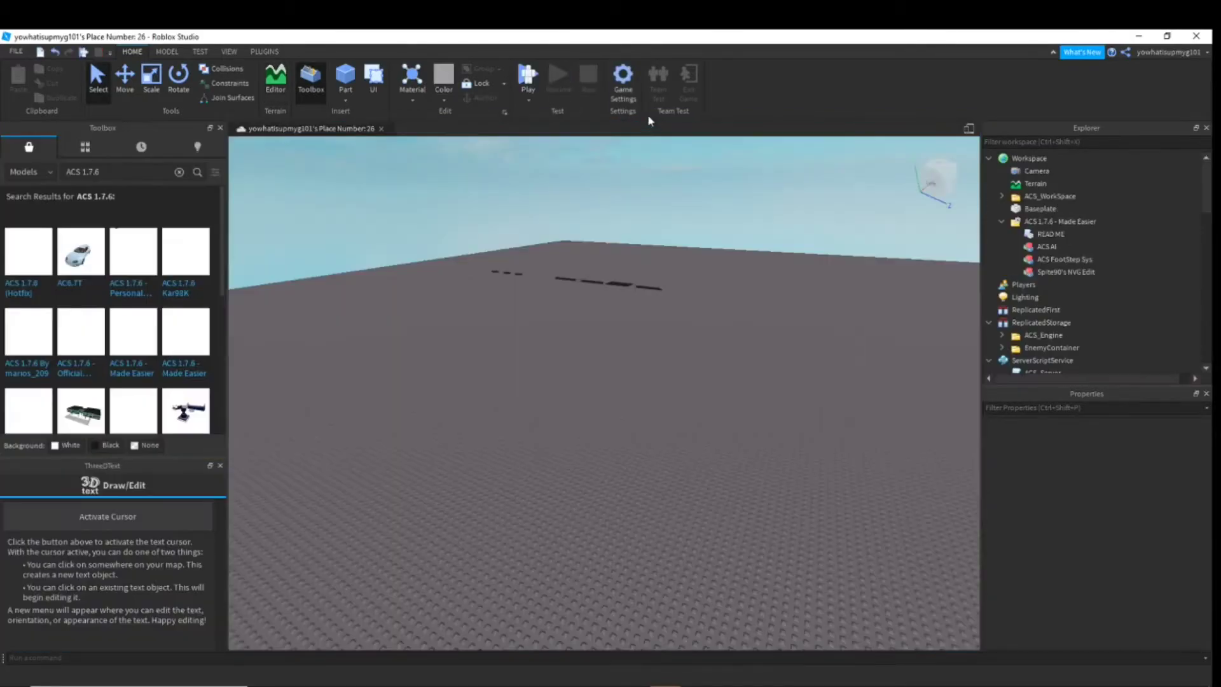
Check the avatar type in the game settings, and close the settings
{"action": "left_click", "coordinate": [622, 91]}
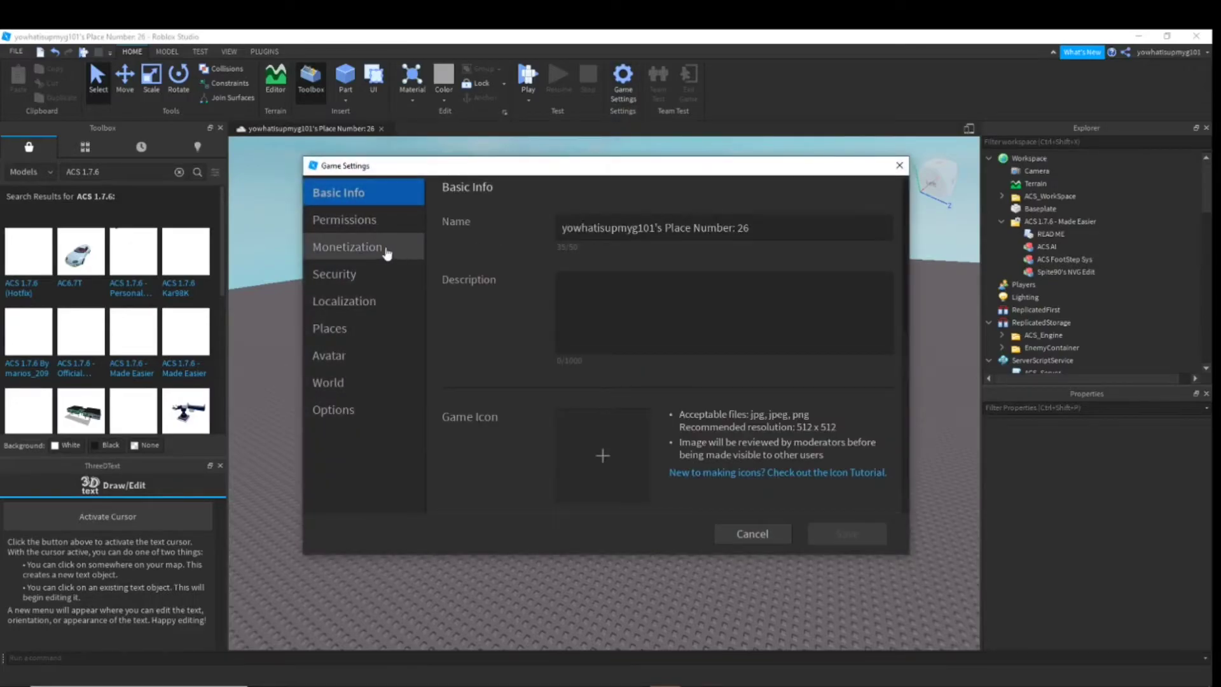
{"action": "left_click", "coordinate": [369, 352]}
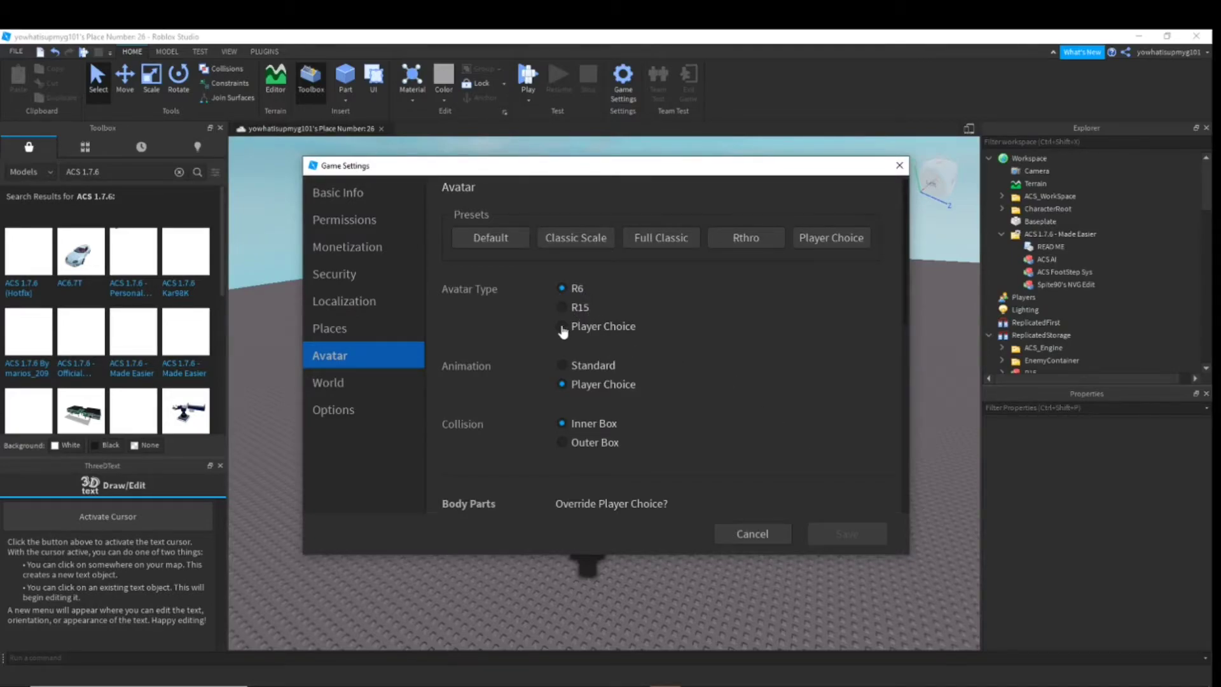
{"action": "left_click", "coordinate": [900, 166]}
Turn off RespectFilteringEnabled for SoundService
{"action": "right_click_drag", "start_coordinate": [741, 299], "coordinate": [720, 254]}
{"action": "scroll", "coordinate": [1059, 241], "scroll_direction": "down", "scroll_amount": 10}
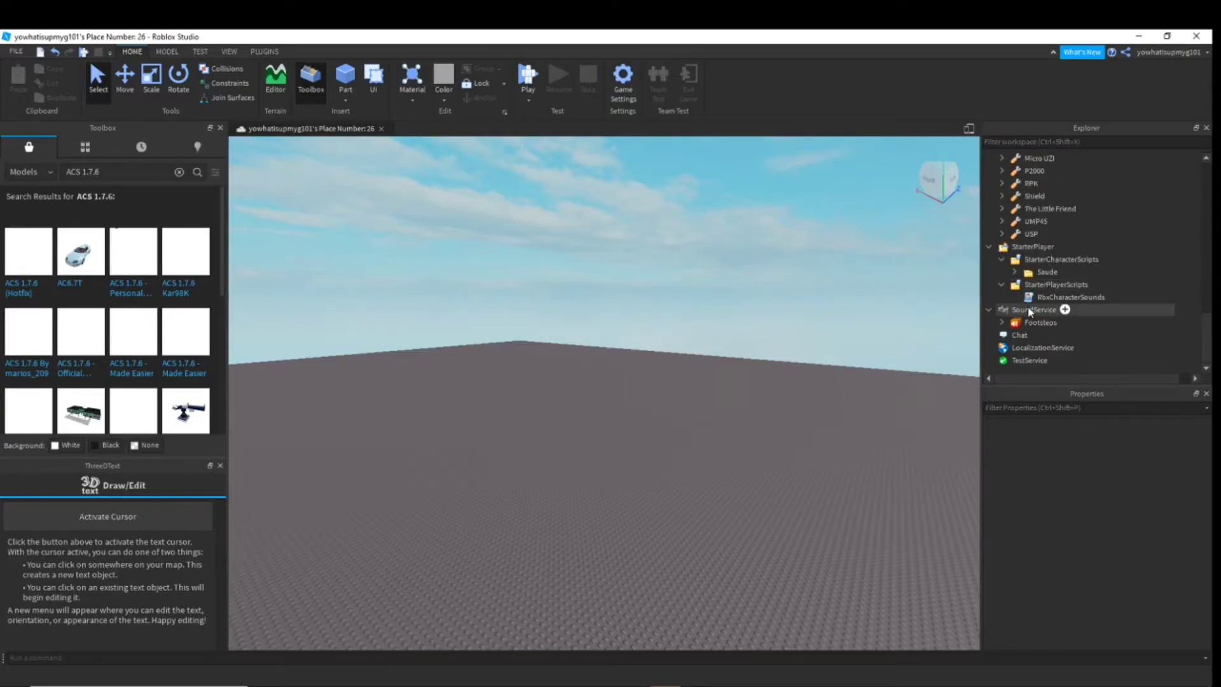
{"action": "left_click", "coordinate": [1075, 309]}
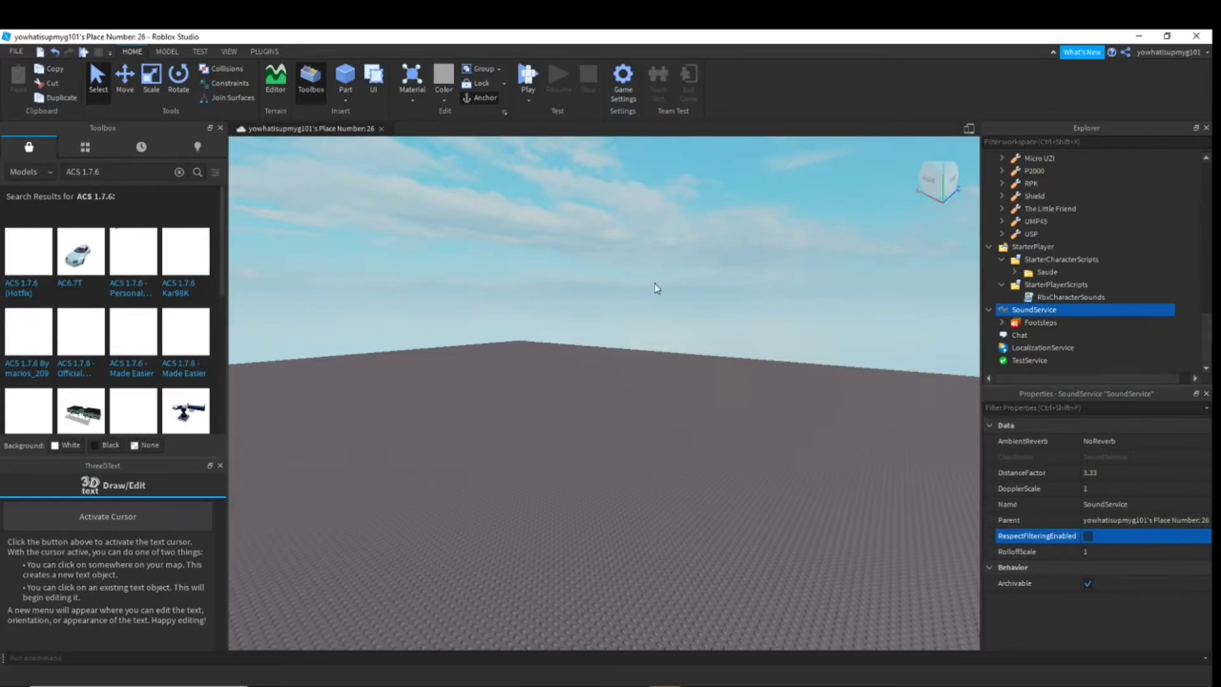
{"action": "right_click_drag", "start_coordinate": [654, 284], "coordinate": [598, 324]}
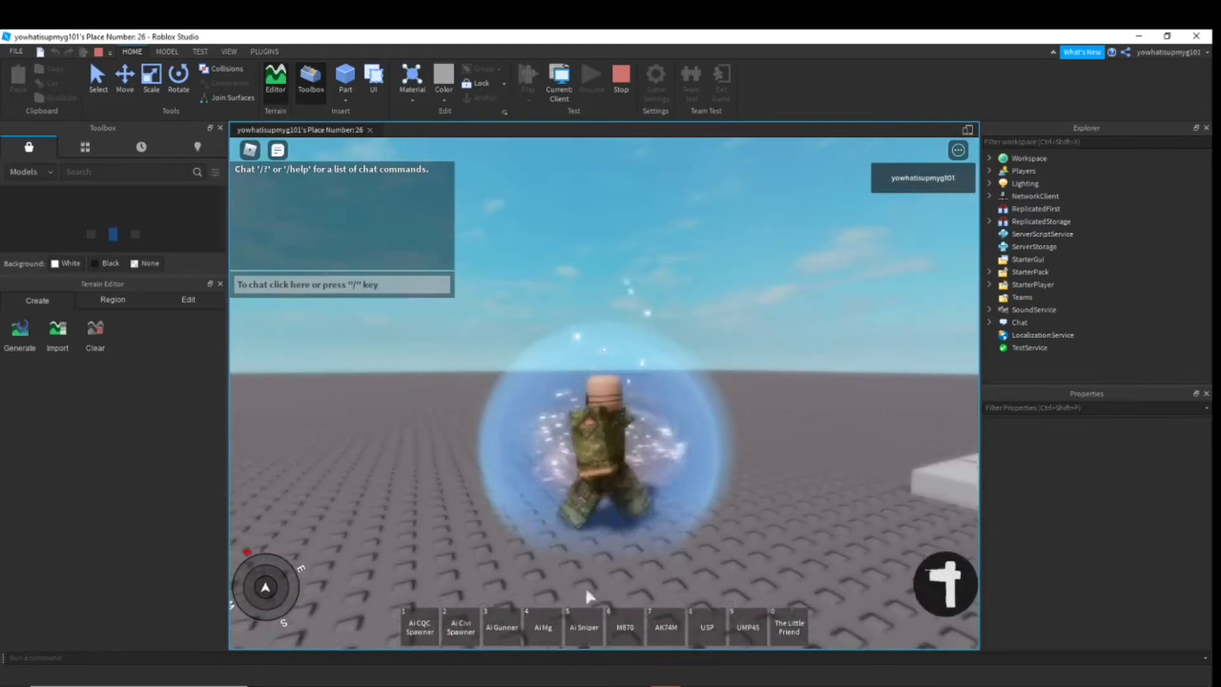
In a new playtest, try the M870, AK74M and USP in turn, firing test shots
{"action": "mouse_move", "coordinate": [670, 602]}
{"action": "right_mouse_down"}
{"action": "mouse_move", "coordinate": [613, 534]}
{"action": "mouse_move", "coordinate": [670, 602]}
{"action": "right_mouse_up"}
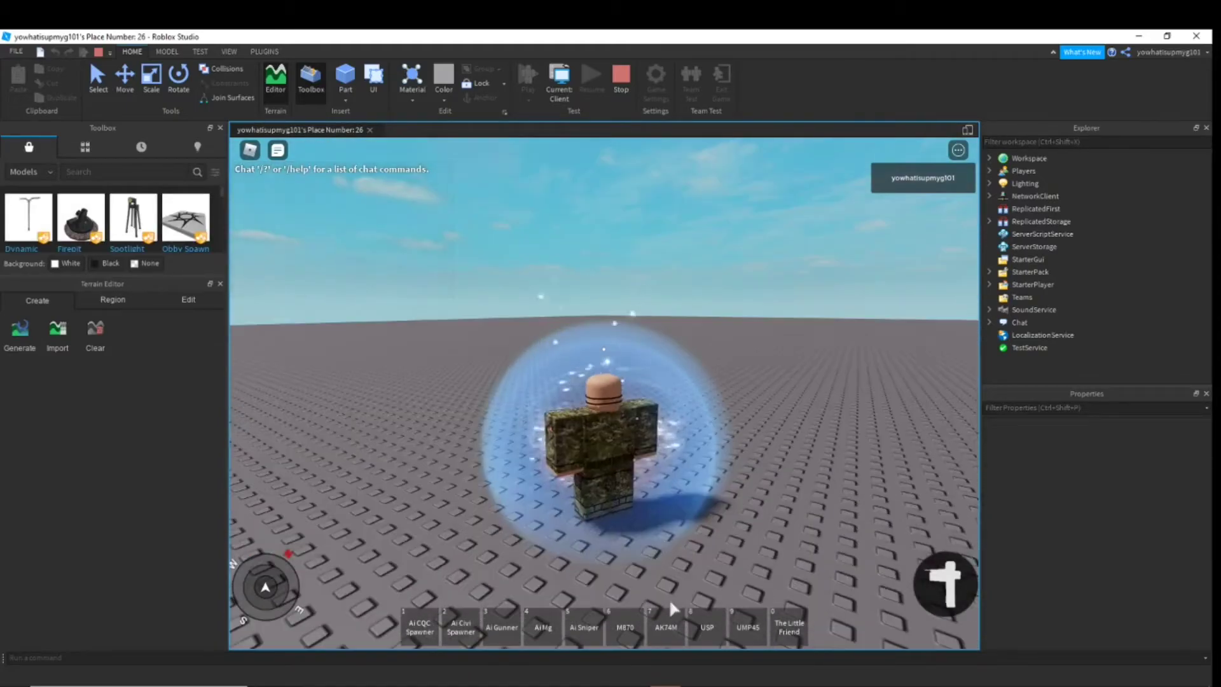
{"action": "left_click", "coordinate": [625, 629]}
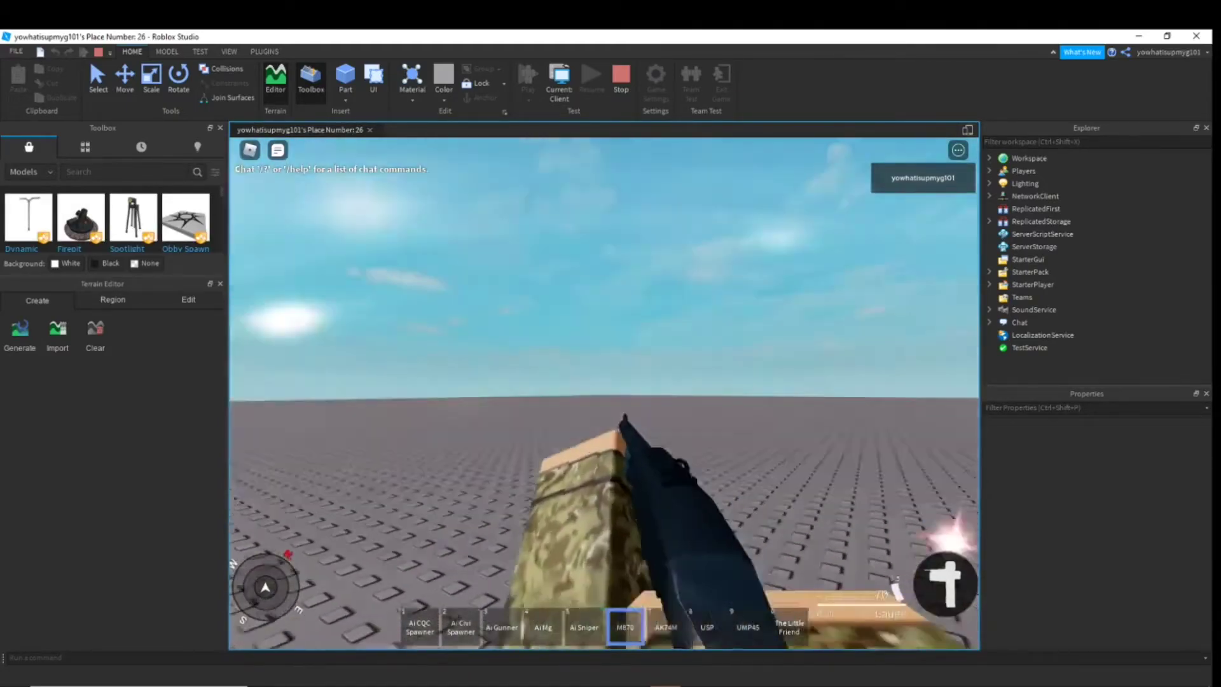
{"action": "key", "text": "5"}
{"action": "key", "text": "6"}
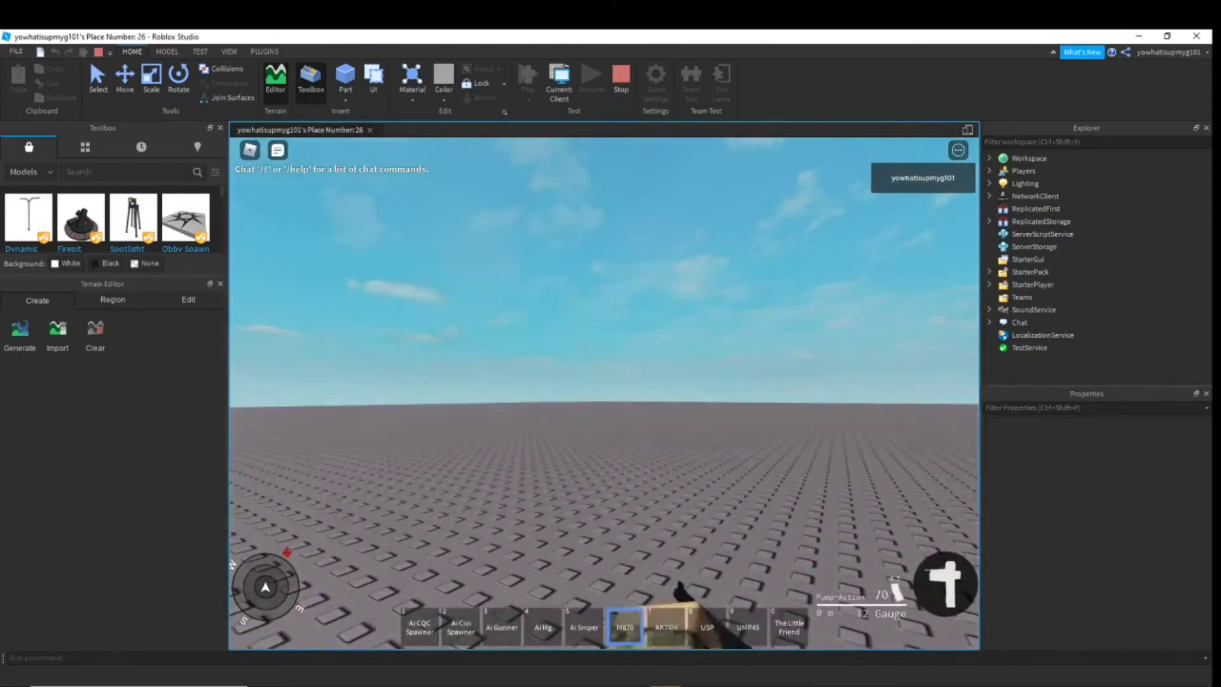
{"action": "left_click", "coordinate": [605, 395]}
{"action": "key", "text": "7"}
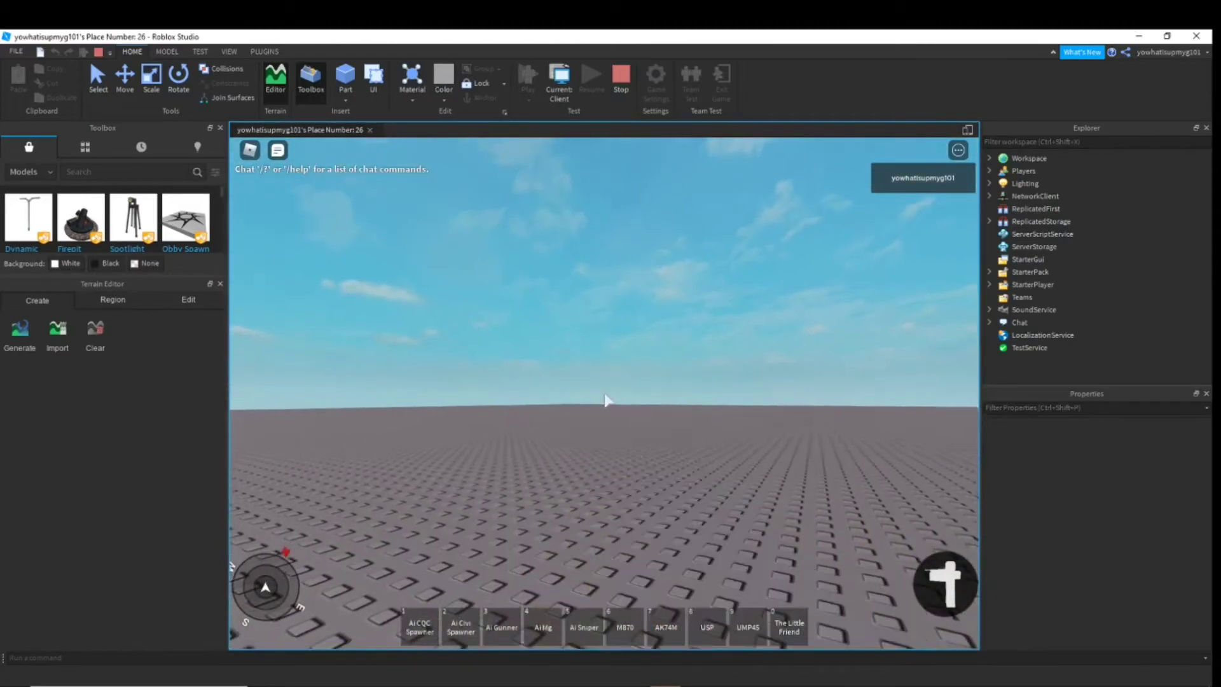
{"action": "key", "text": "8"}
{"action": "left_click", "coordinate": [604, 400]}
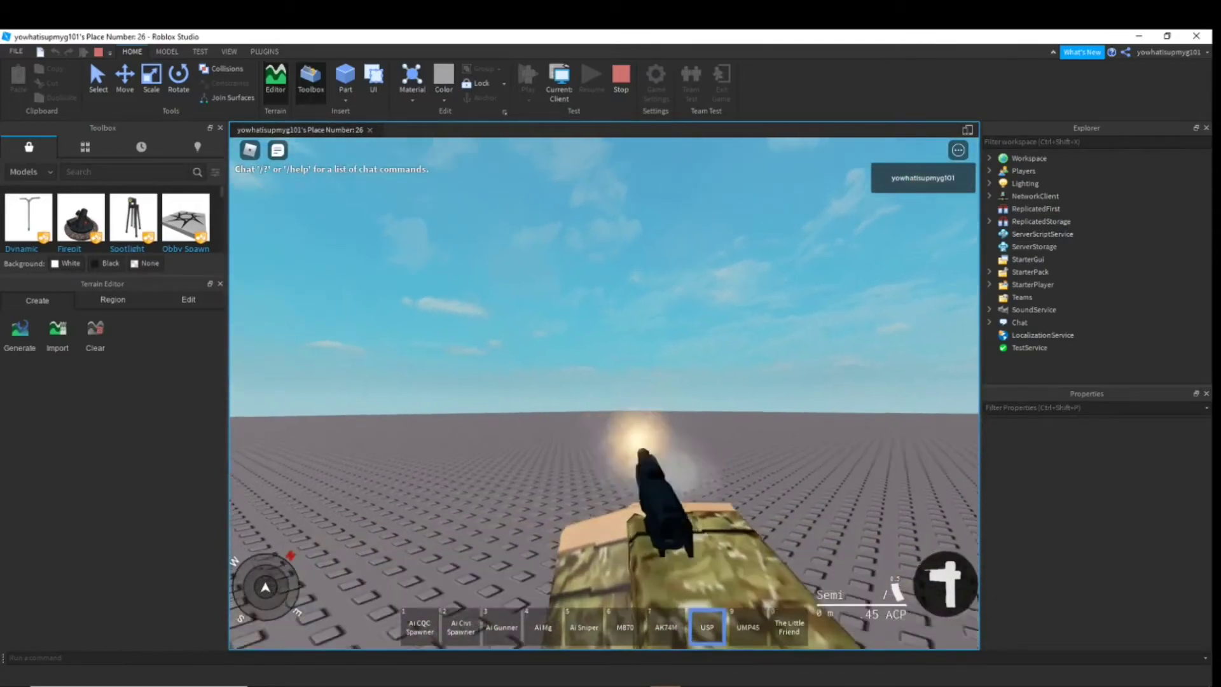
Test-fire the UMP45 and The Little Friend, including the latter's explosive mode
{"action": "key", "text": "9"}
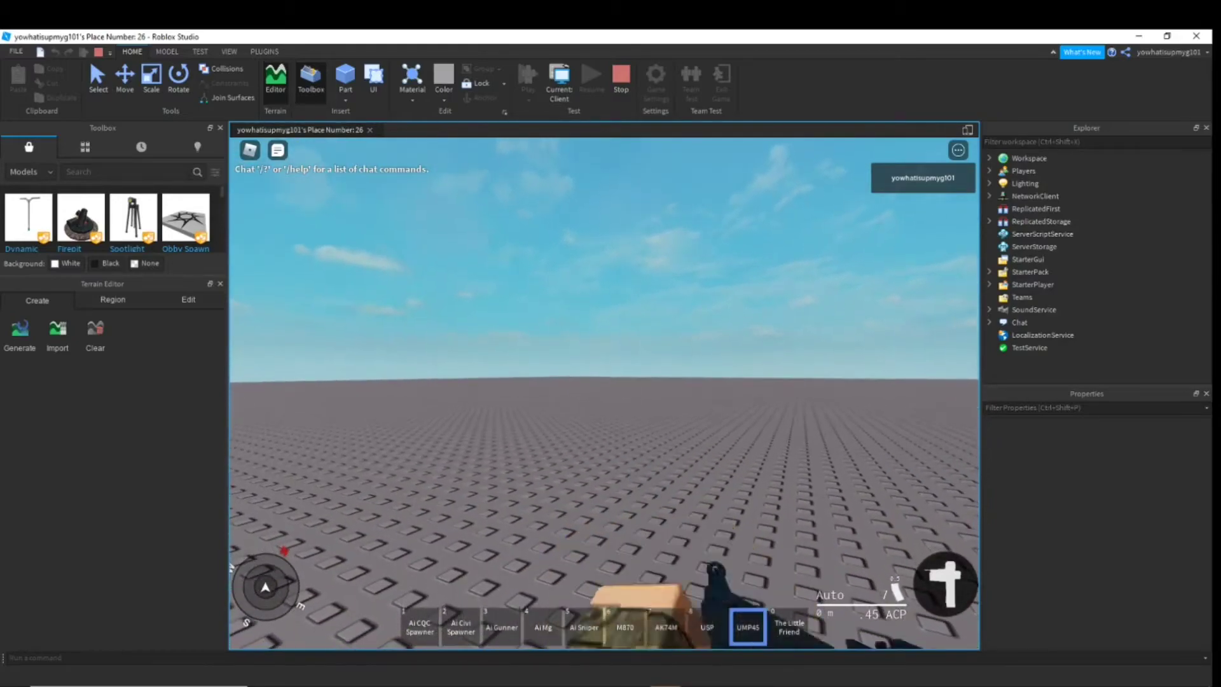
{"action": "left_click", "coordinate": [605, 400]}
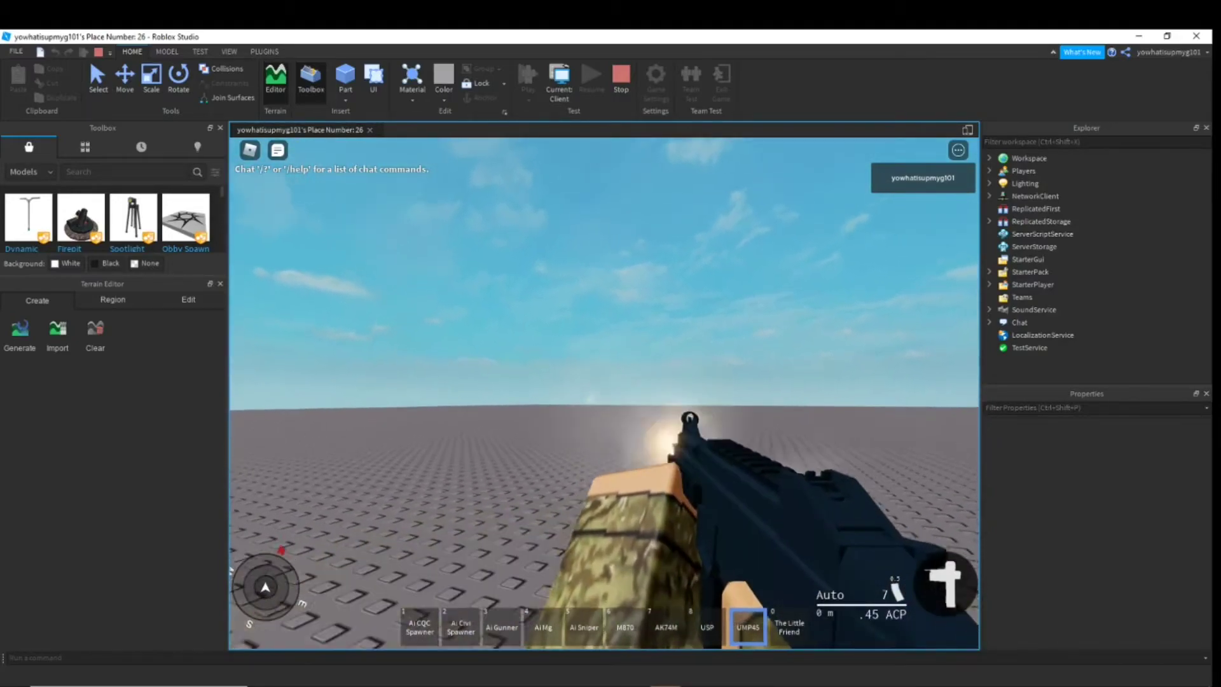
{"action": "key", "text": "0"}
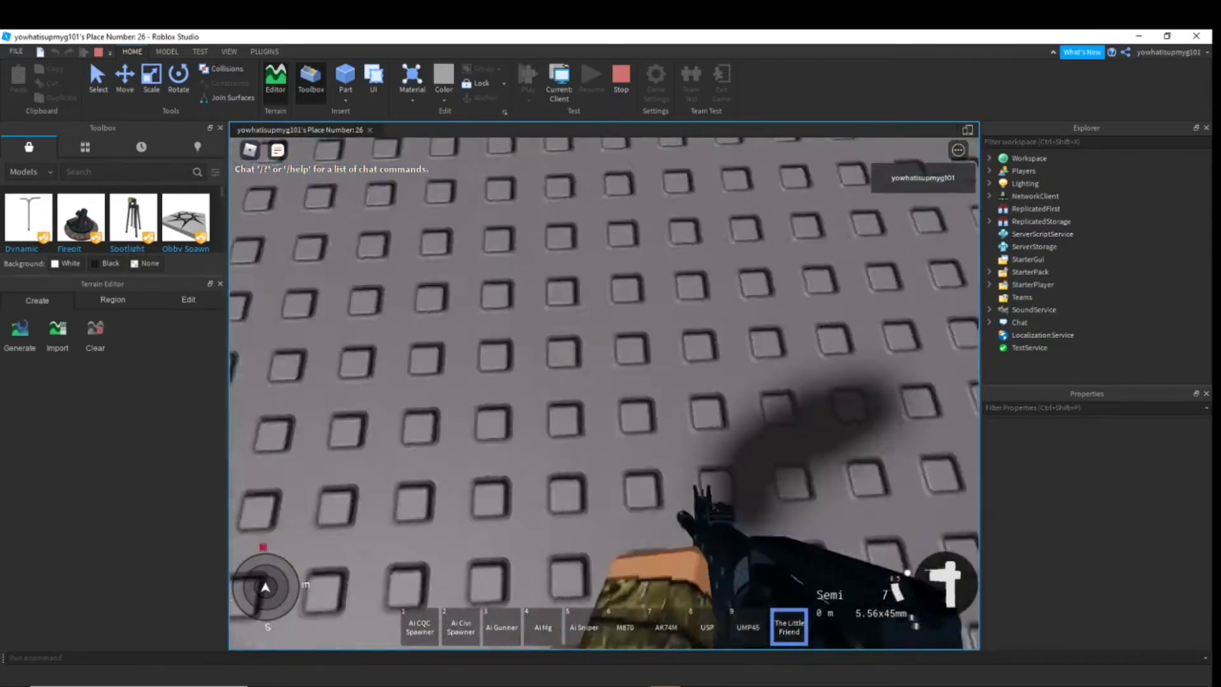
{"action": "left_click", "coordinate": [605, 399]}
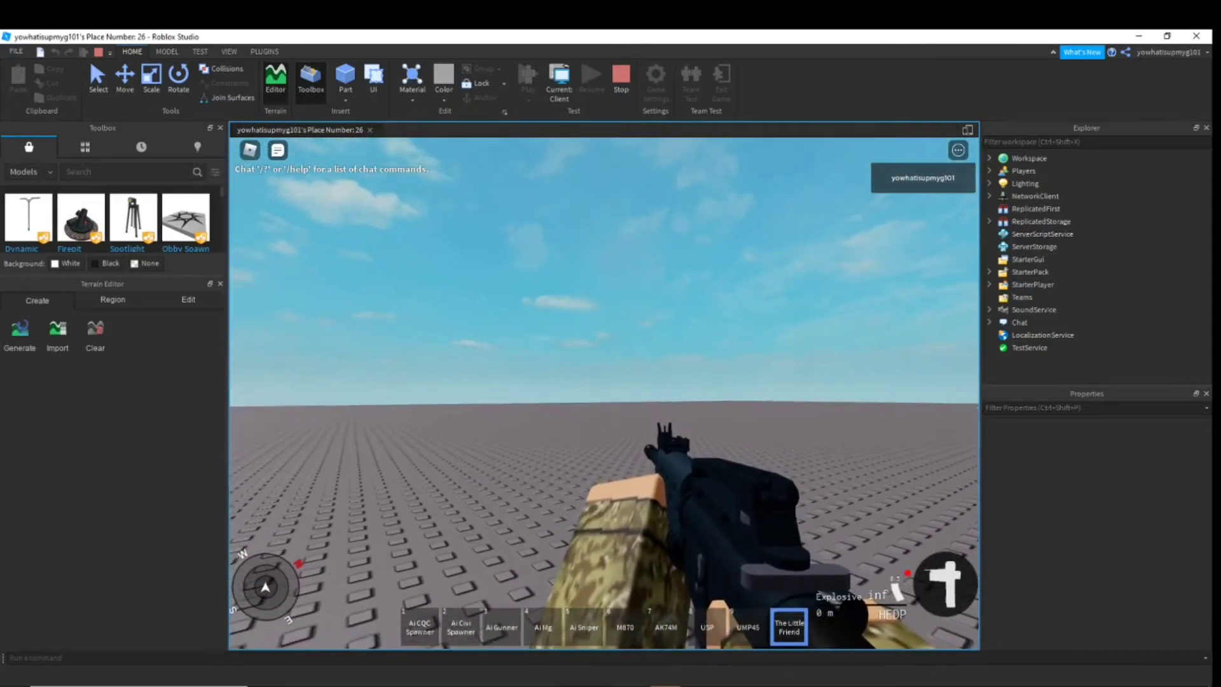
Try the Ai CQC Spawner, and spawn a civilian AI on the baseplate with the Ai Civi Spawner
{"action": "key", "text": "1"}
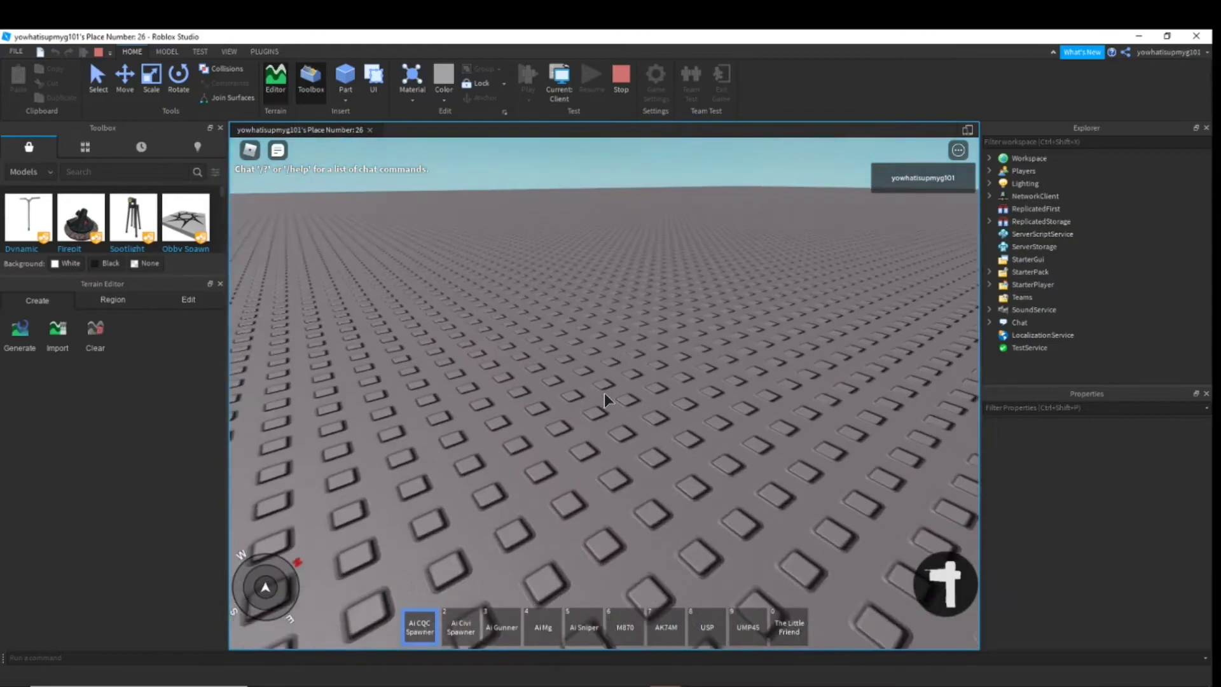
{"action": "scroll", "coordinate": [604, 393], "scroll_direction": "down", "scroll_amount": 4}
{"action": "right_click_drag", "start_coordinate": [632, 354], "coordinate": [631, 354]}
{"action": "key", "text": "d"}
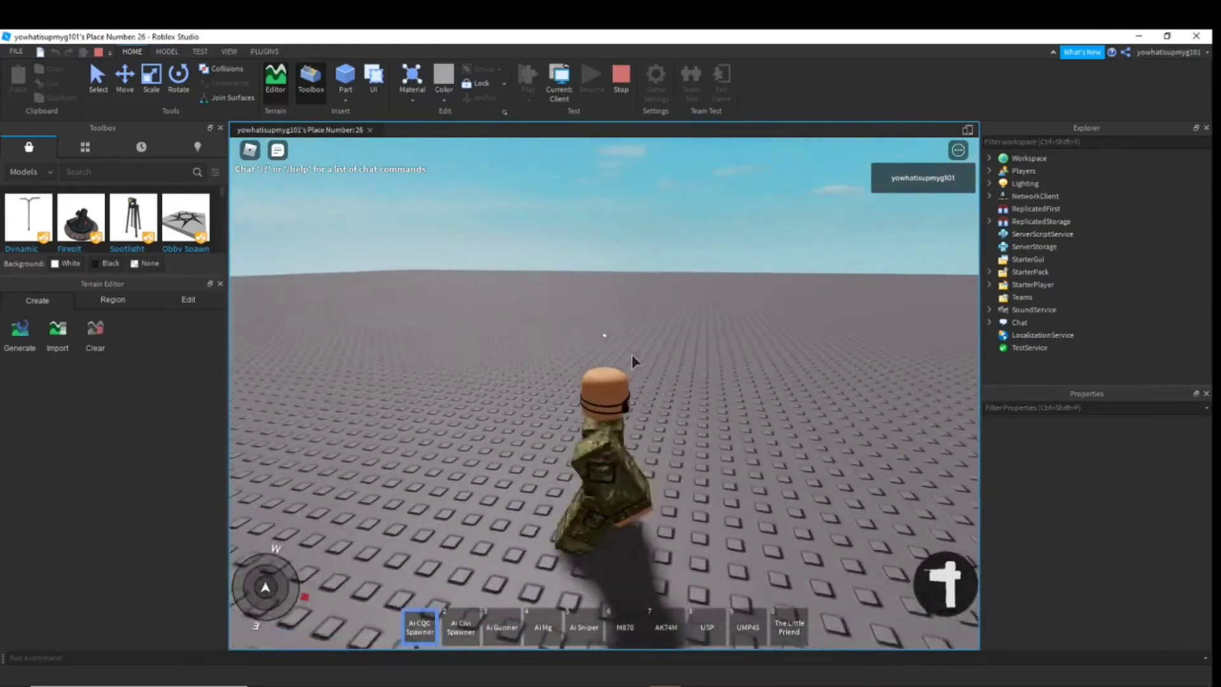
{"action": "key", "text": "2"}
{"action": "right_click_drag", "start_coordinate": [714, 327], "coordinate": [714, 327]}
{"action": "key", "text": "w"}
{"action": "key", "text": "w"}
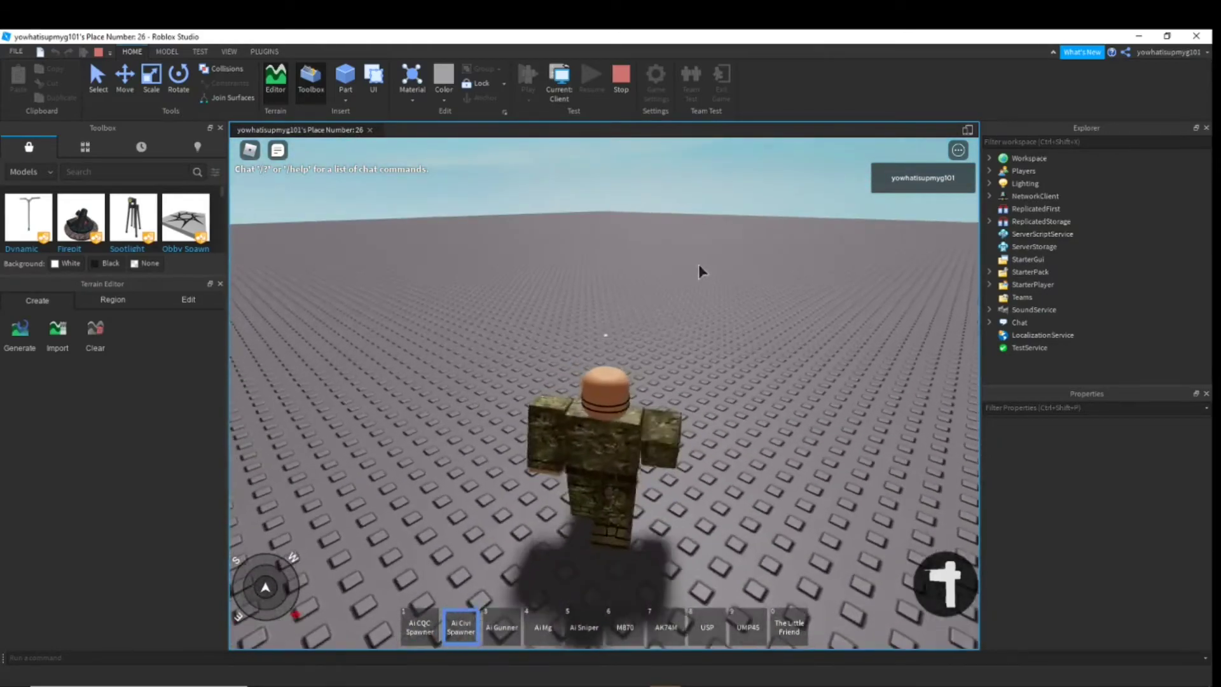
{"action": "left_click", "coordinate": [650, 291]}
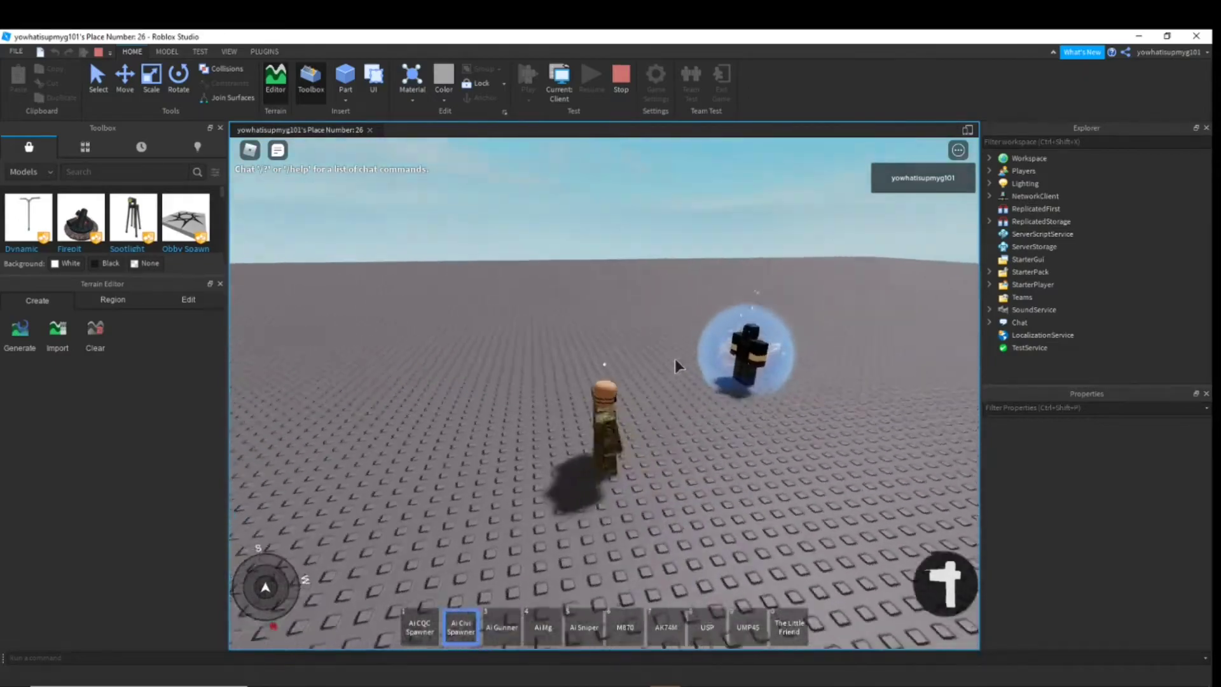
Walk the character around the spawned civilian AI and shoot it with the M870
{"action": "key", "text": "w"}
{"action": "right_click_drag", "start_coordinate": [675, 359], "coordinate": [669, 387]}
{"action": "key", "text": "w"}
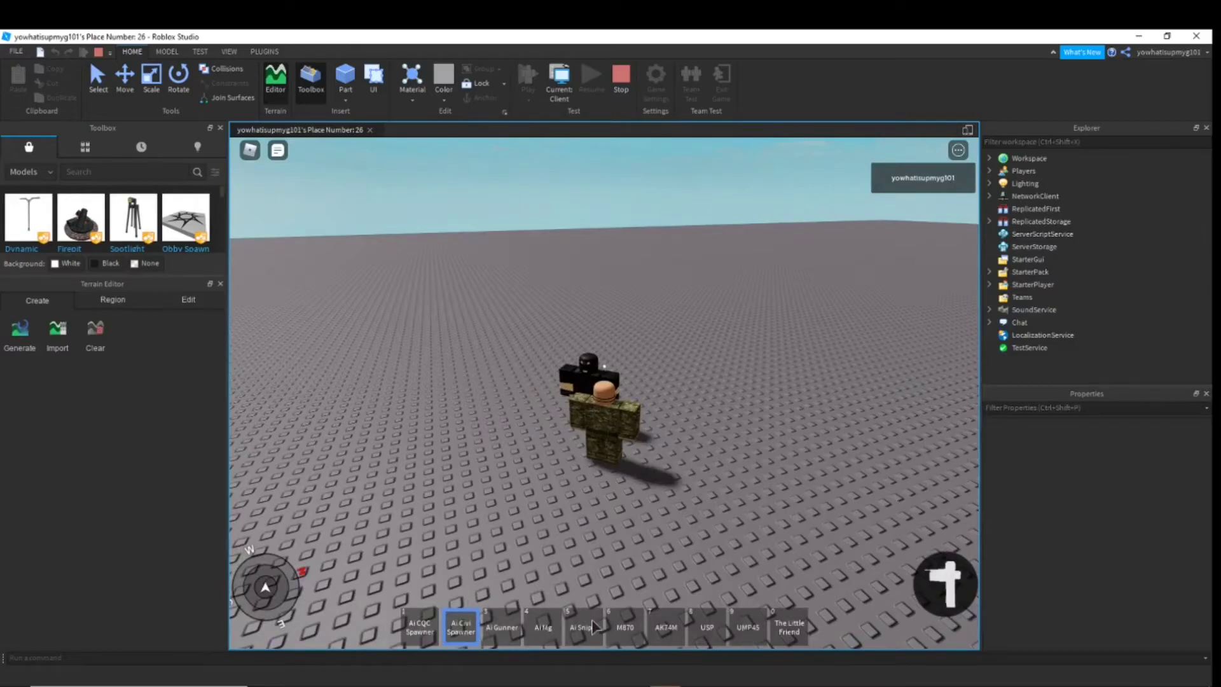
{"action": "left_click", "coordinate": [625, 627]}
{"action": "left_click", "coordinate": [605, 393]}
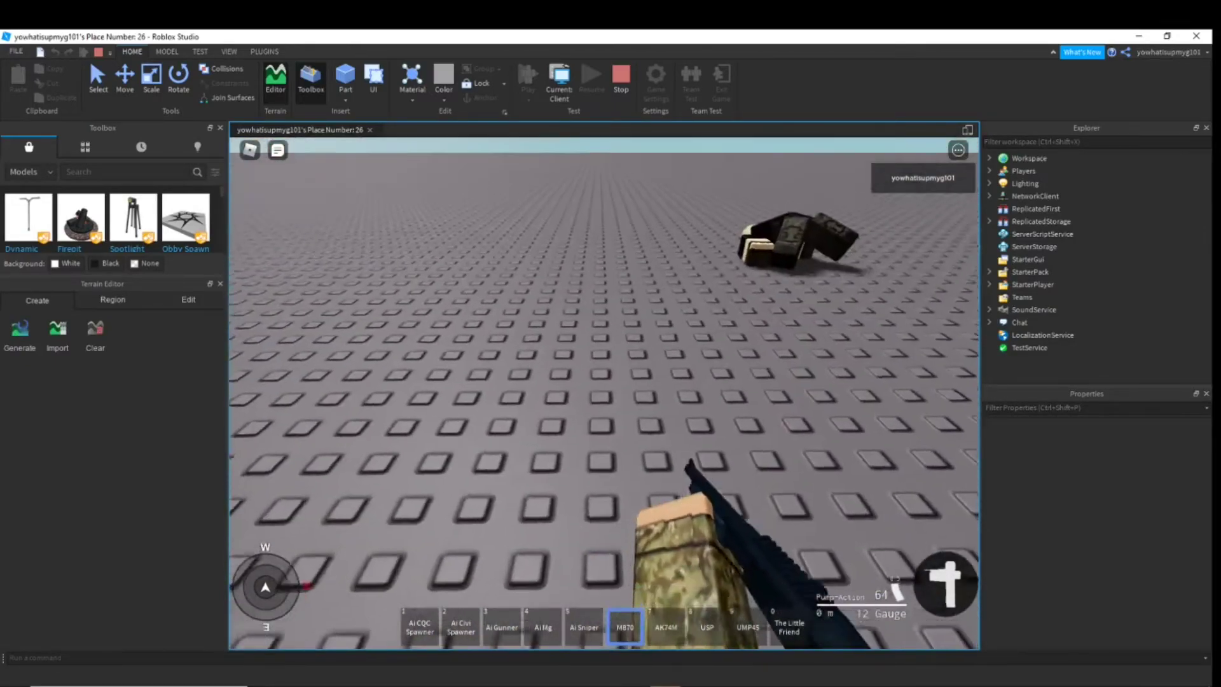
Spawn an armed AI with the Ai CQC Spawner and equip the AK74M to face it
{"action": "key", "text": "1"}
{"action": "scroll", "coordinate": [605, 393], "scroll_direction": "down", "scroll_amount": 4}
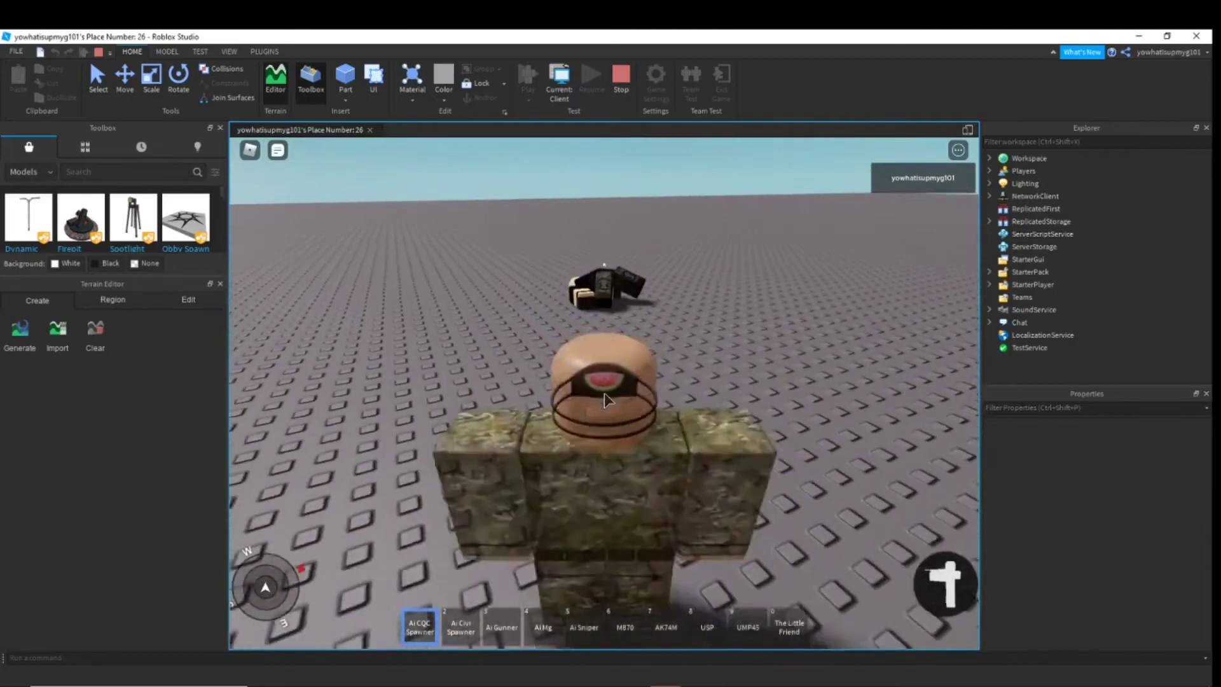
{"action": "key", "text": "w"}
{"action": "right_click_drag", "start_coordinate": [632, 397], "coordinate": [632, 398]}
{"action": "key", "text": "w"}
{"action": "right_click_drag", "start_coordinate": [516, 365], "coordinate": [516, 365]}
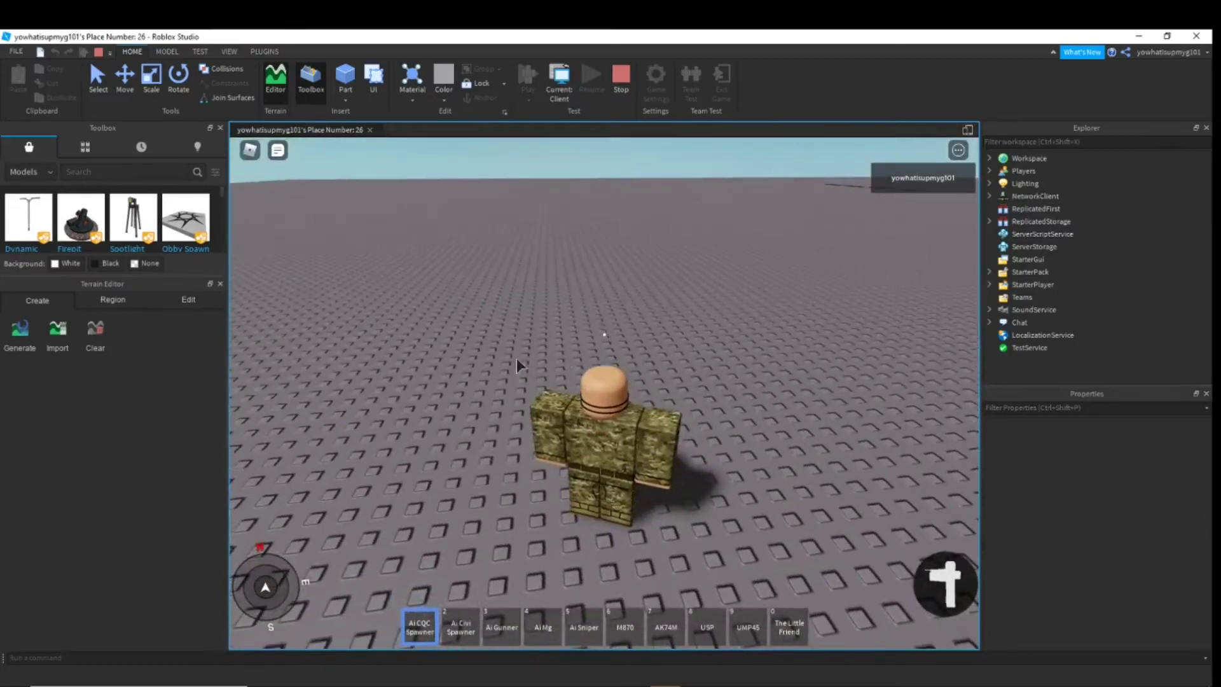
{"action": "left_click", "coordinate": [650, 625]}
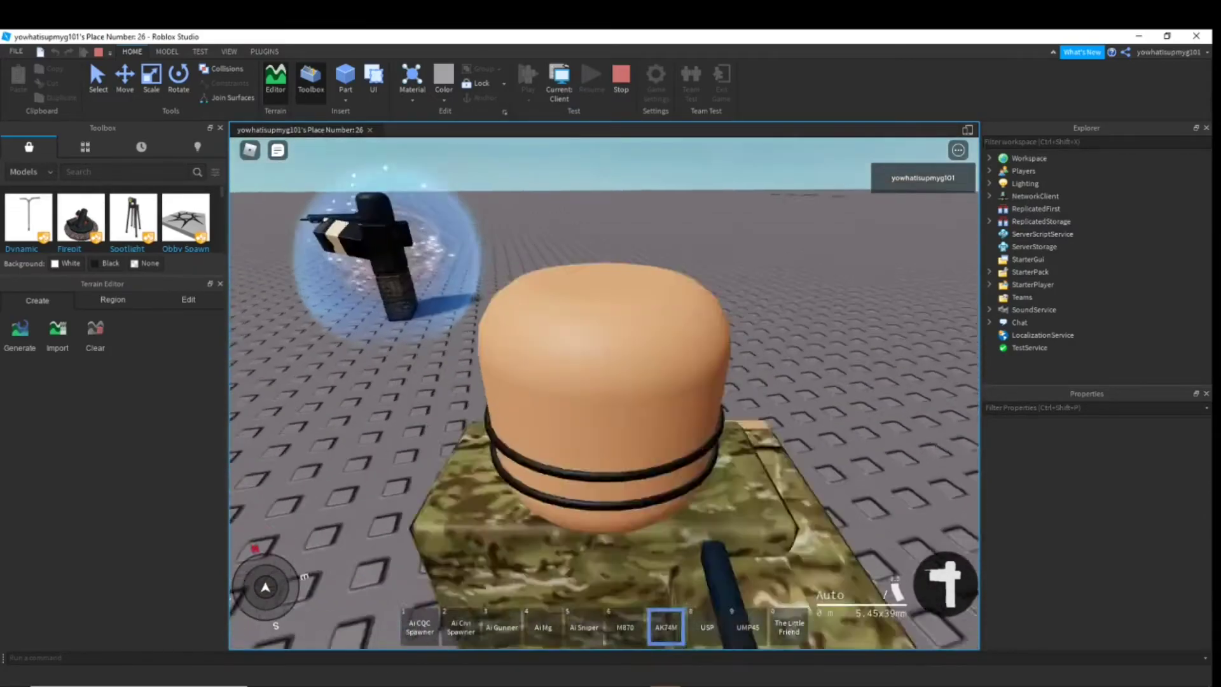
Move away from the CQC AI, and aim and fire the AK74M at it from the spawn area
{"action": "key", "text": "1"}
{"action": "scroll", "coordinate": [604, 393], "scroll_direction": "down", "scroll_amount": 5}
{"action": "key", "text": "space"}
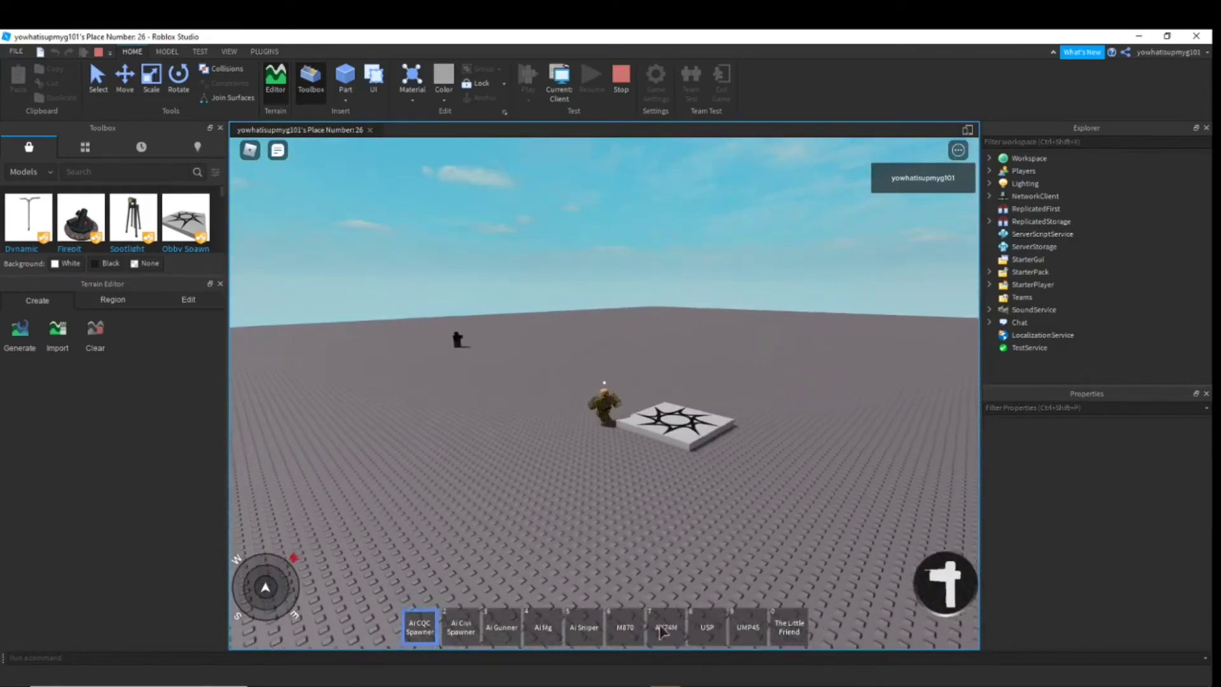
{"action": "left_click", "coordinate": [661, 628]}
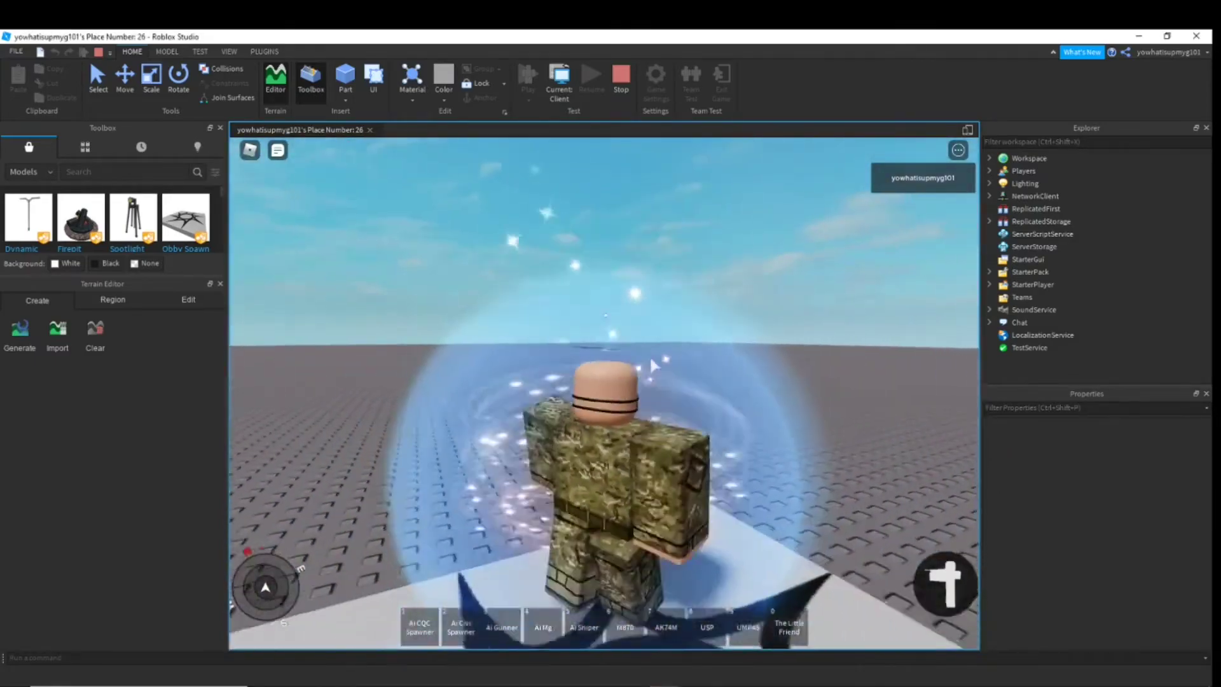
{"action": "scroll", "coordinate": [650, 358], "scroll_direction": "up", "scroll_amount": 5}
{"action": "key", "text": "4"}
{"action": "key", "text": "4"}
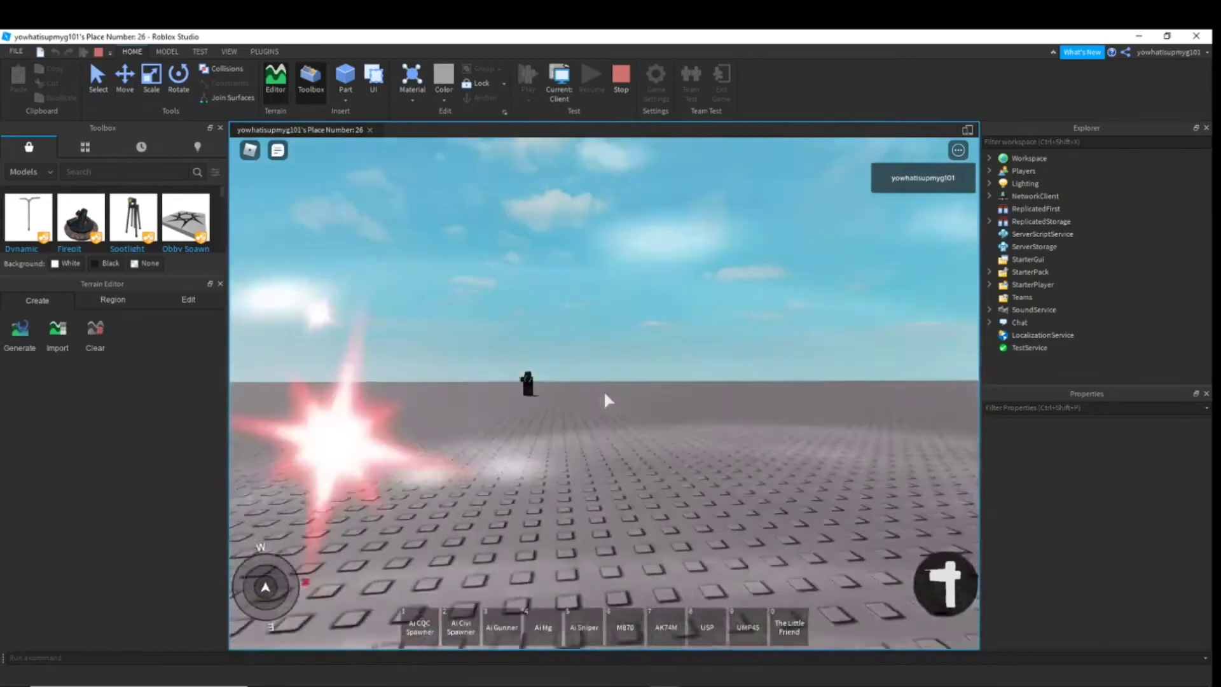
{"action": "key", "text": "7"}
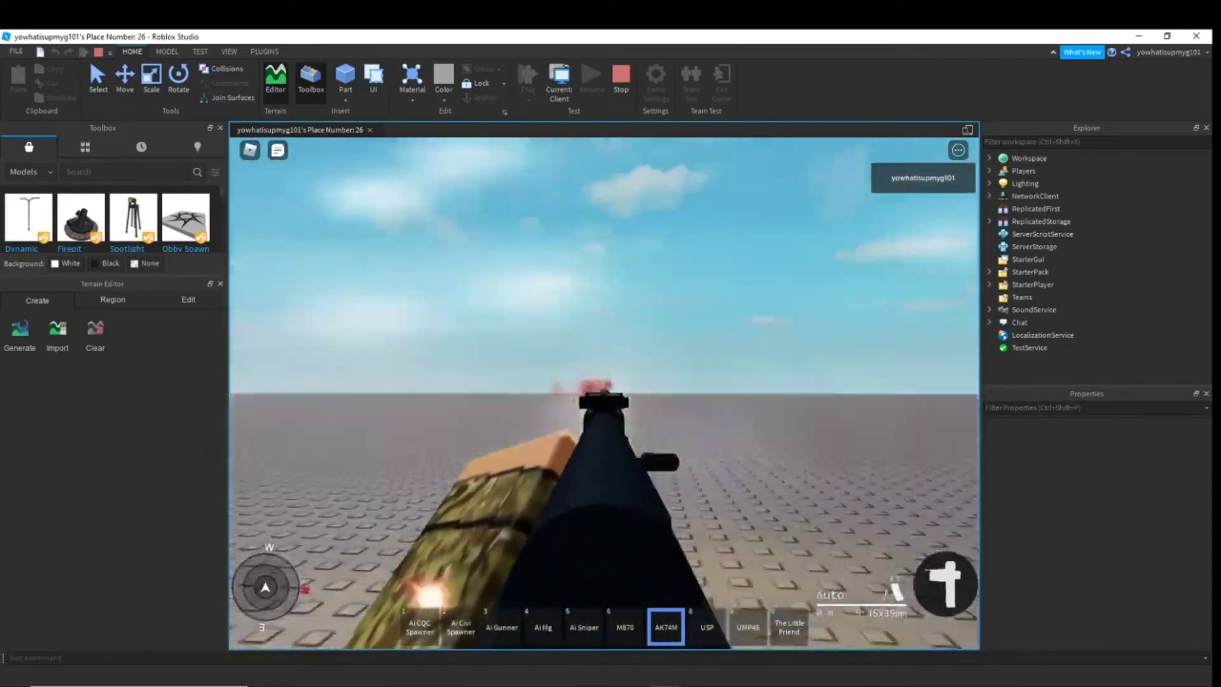
Try the Ai Gunner tool and spawn a machine-gun AI with the Ai Mg tool
{"action": "key", "text": "3"}
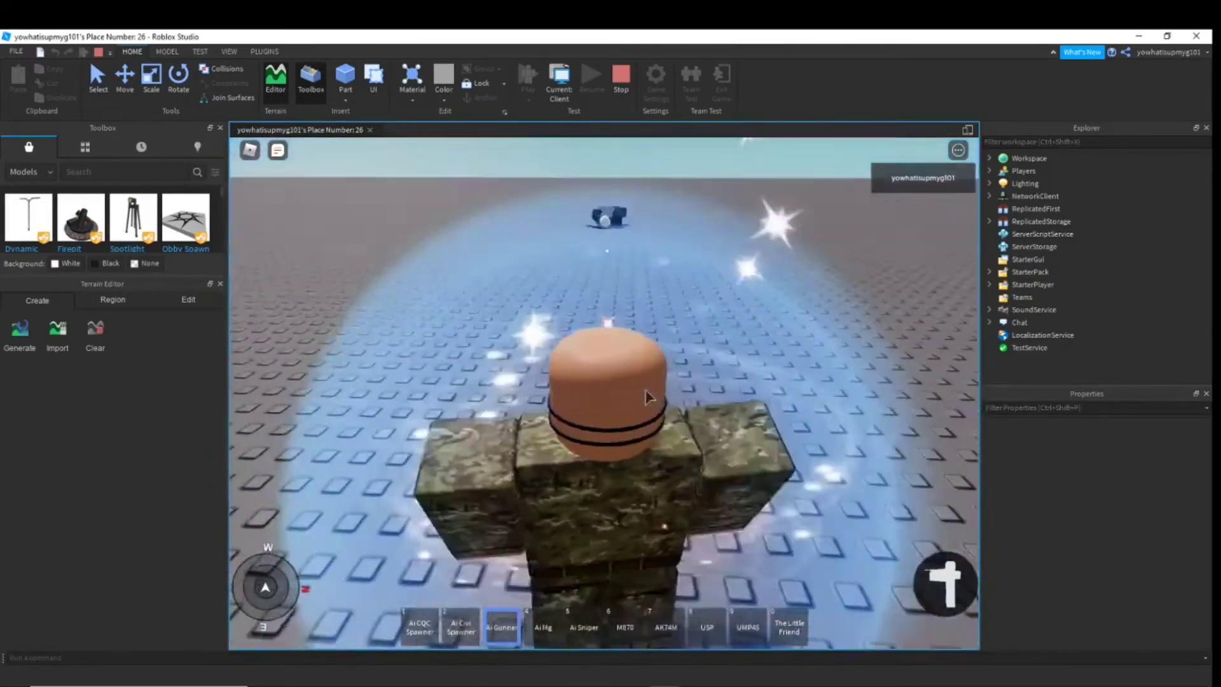
{"action": "scroll", "coordinate": [645, 398], "scroll_direction": "down", "scroll_amount": 3}
{"action": "key", "text": "w"}
{"action": "right_click_drag", "start_coordinate": [646, 398], "coordinate": [608, 397]}
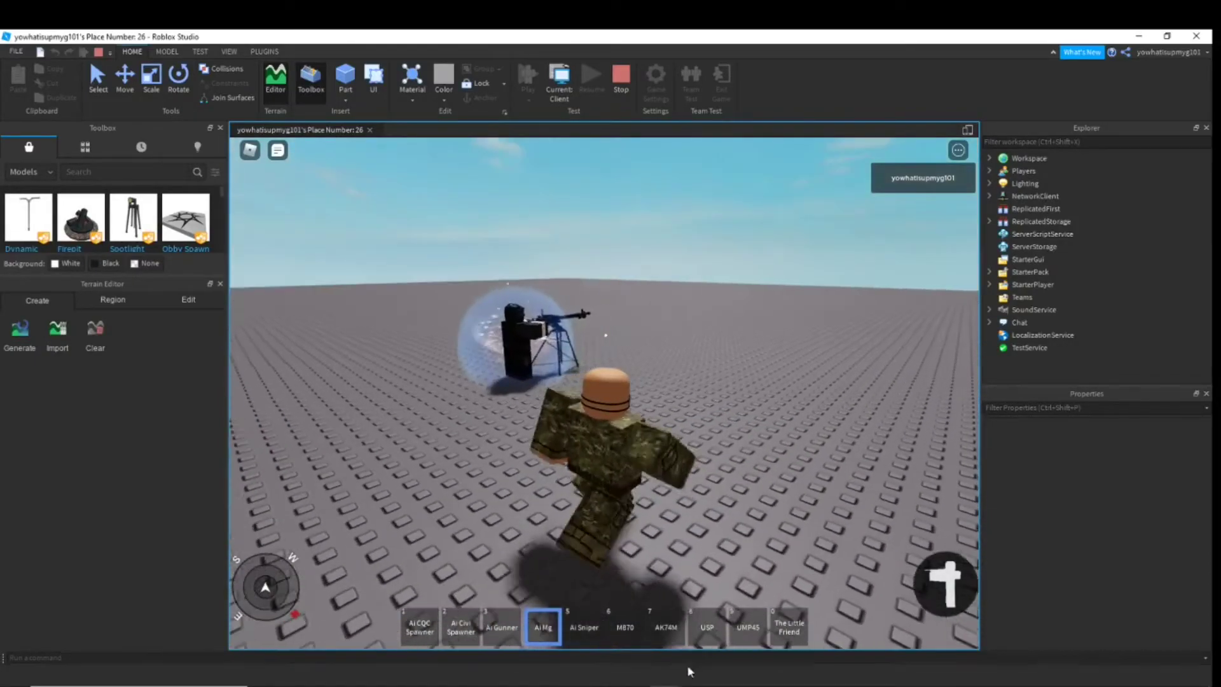
Engage the machine-gun AI, switching to the AK74M and firing at it from a distance
{"action": "key", "text": "8"}
{"action": "scroll", "coordinate": [610, 508], "scroll_direction": "up", "scroll_amount": 5}
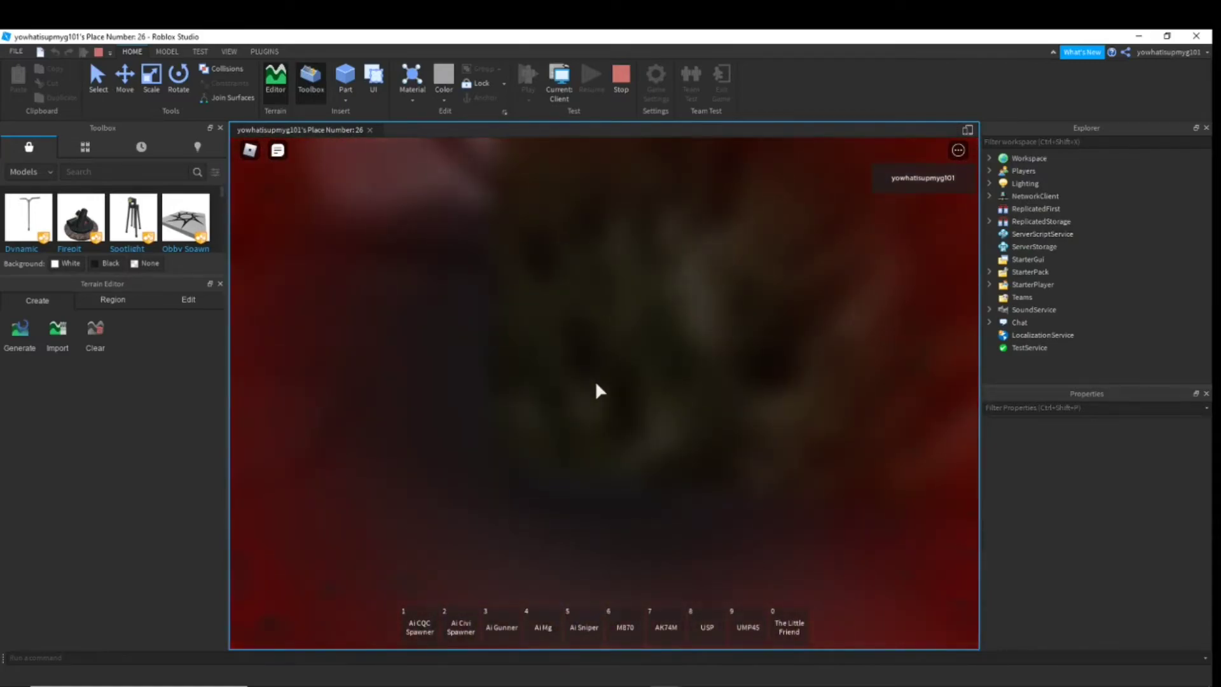
{"action": "key", "text": "4"}
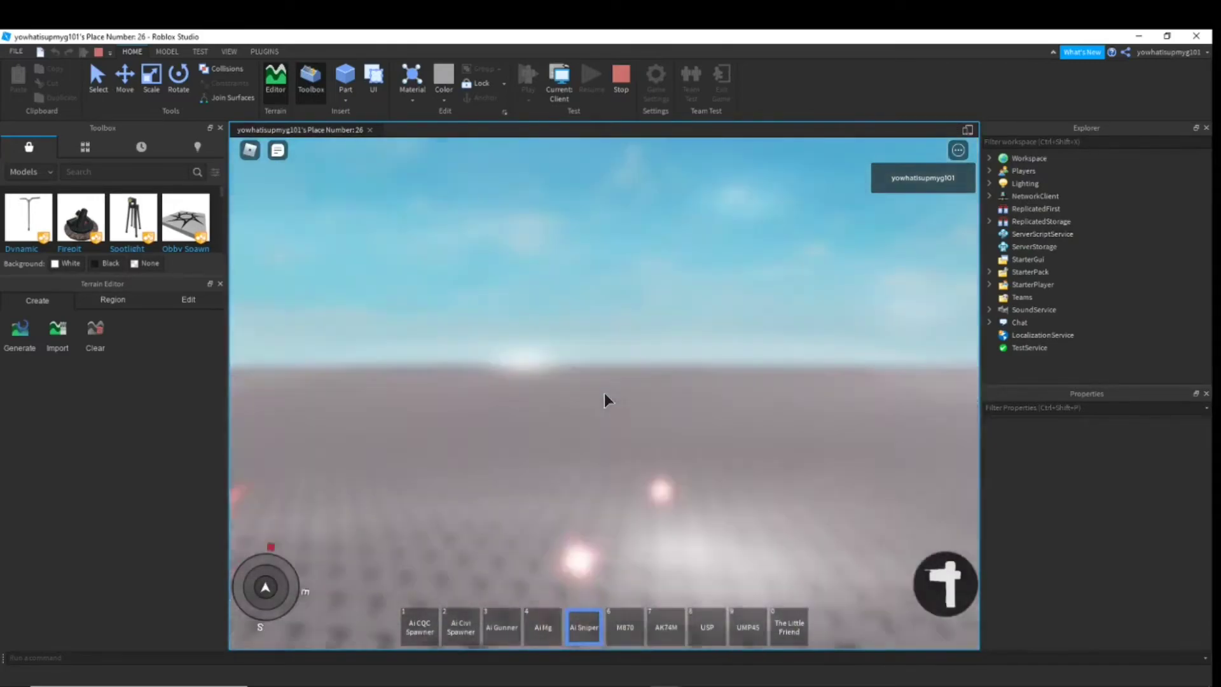
{"action": "key", "text": "7"}
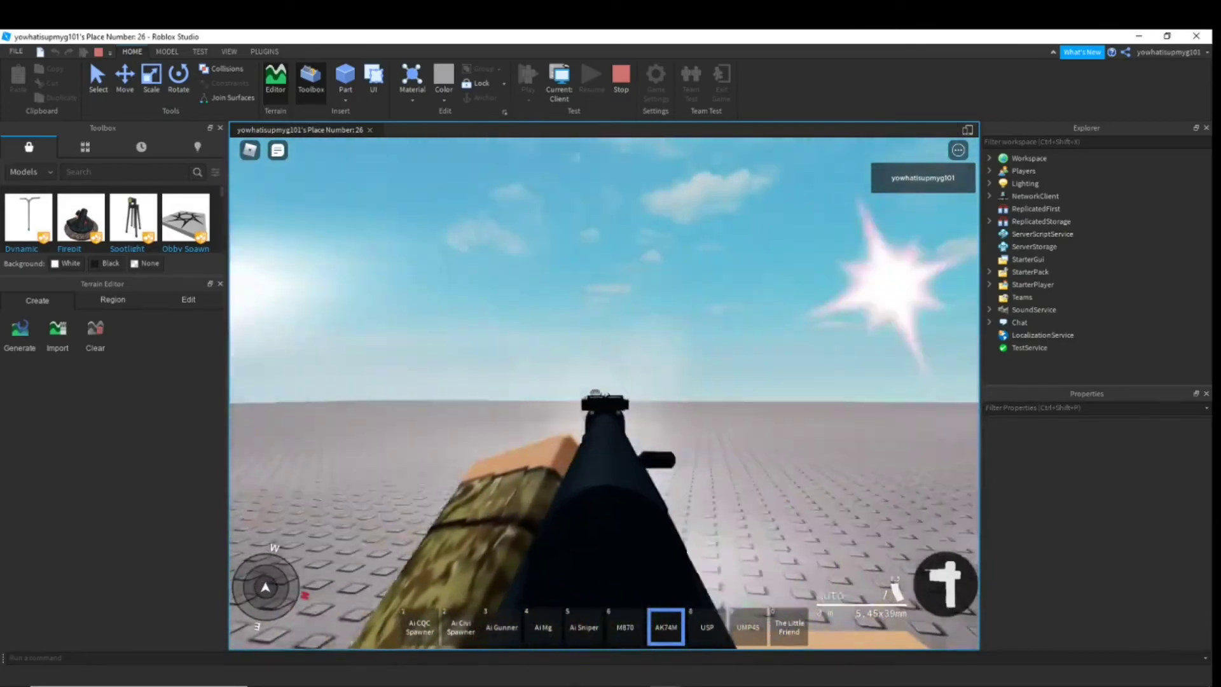
{"action": "left_click", "coordinate": [604, 400]}
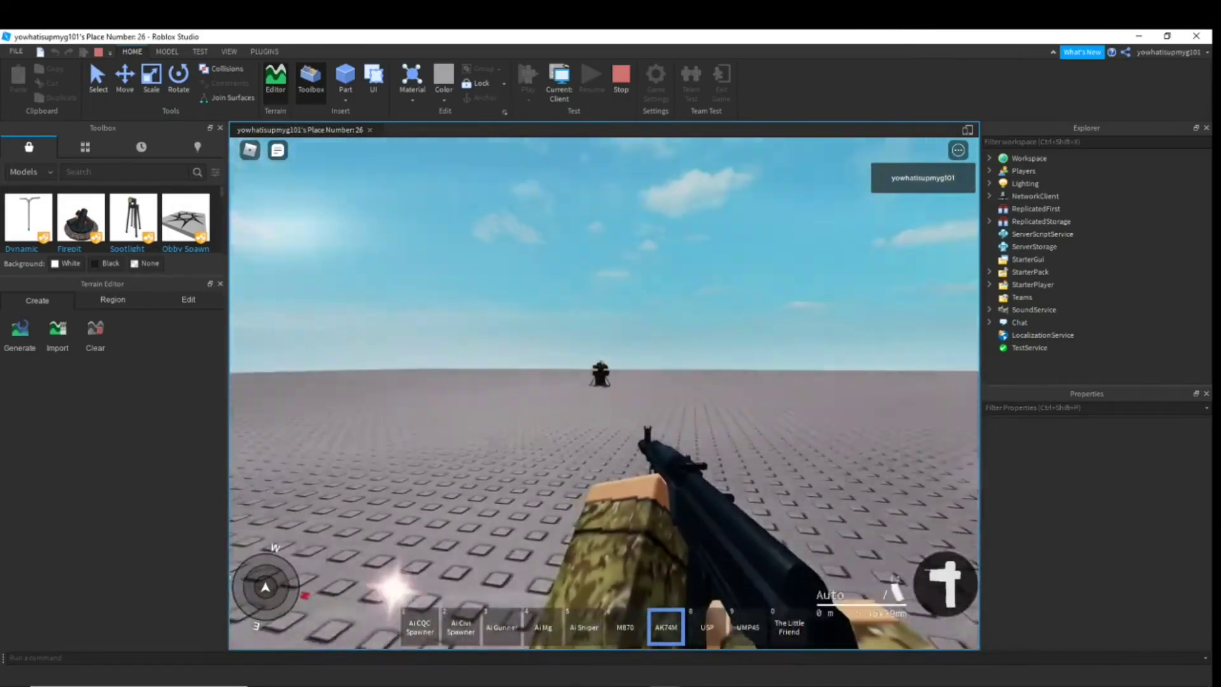
Spawn a sniper AI with the Ai Sniper tool, and equip the AK74M to face it before holstering the weapon
{"action": "key", "text": "4"}
{"action": "scroll", "coordinate": [604, 400], "scroll_direction": "down", "scroll_amount": 6}
{"action": "key", "text": "5"}
{"action": "right_click_drag", "start_coordinate": [619, 414], "coordinate": [647, 355]}
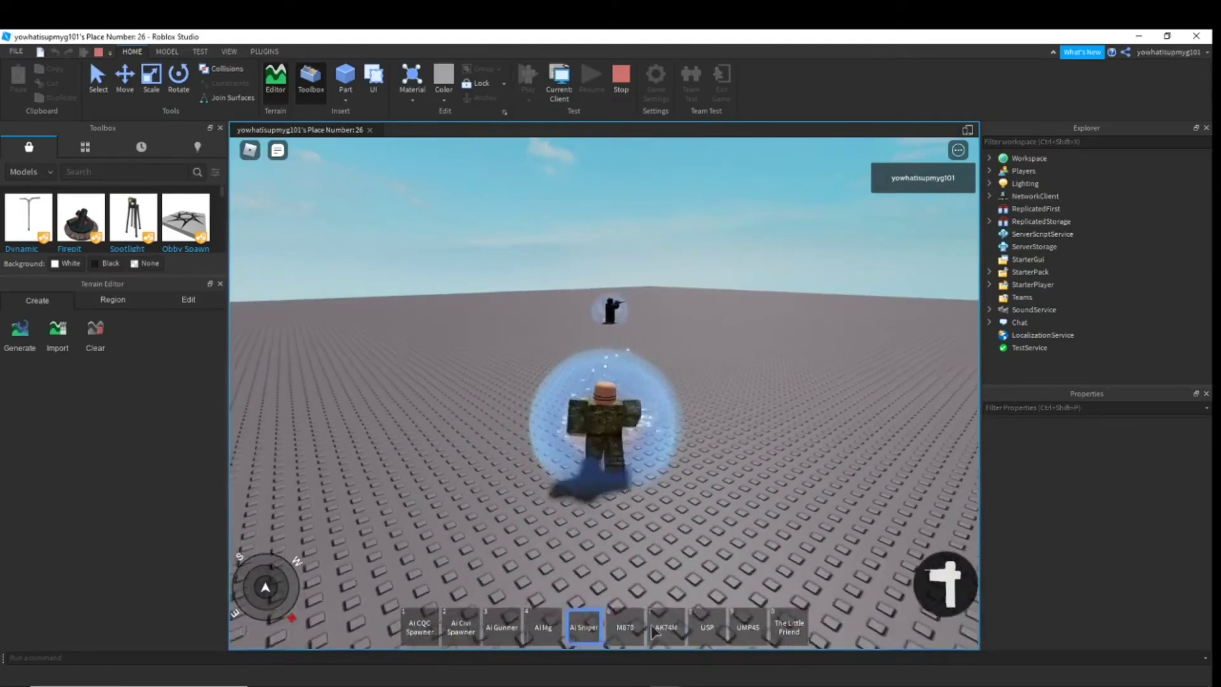
{"action": "key", "text": "7"}
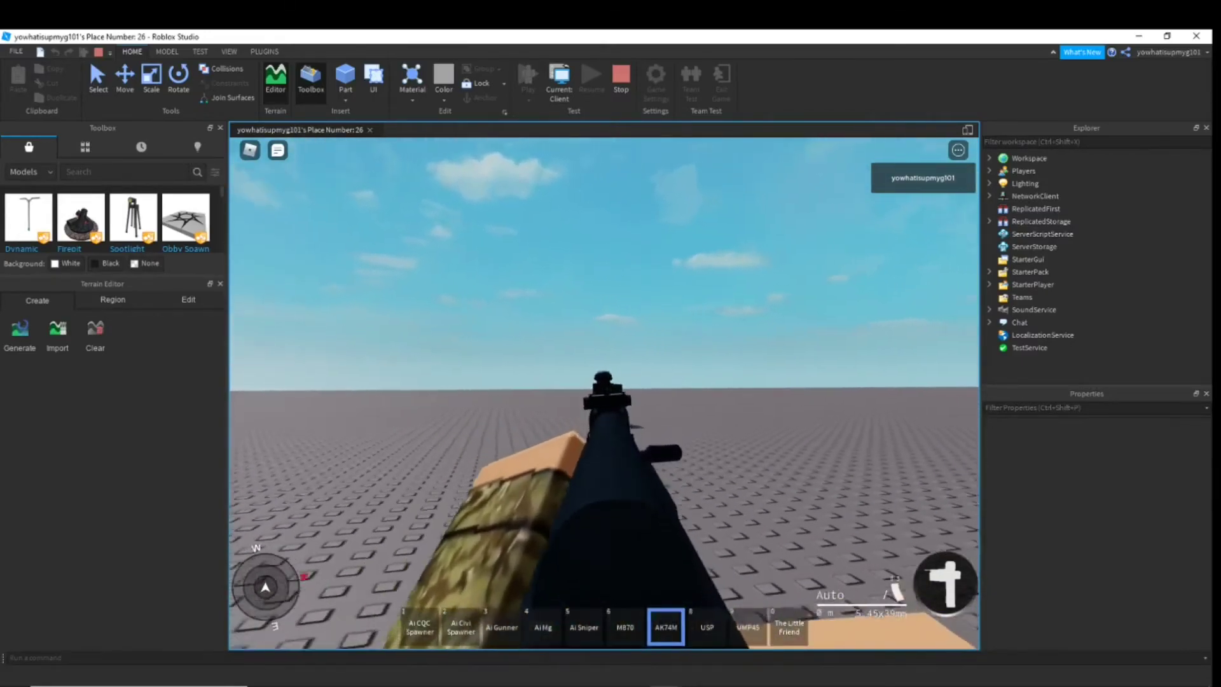
{"action": "key", "text": "7"}
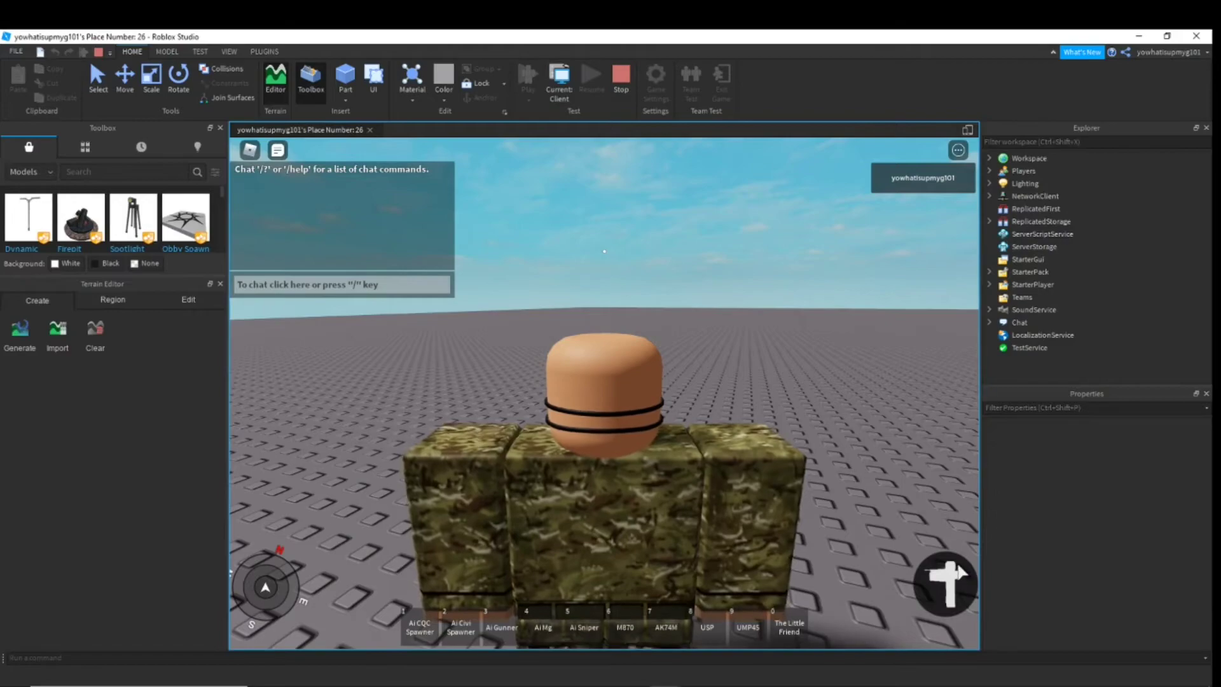
Try the character's lowered stances, return to standing, and toggle the inventory display
{"action": "key", "text": "c"}
{"action": "key", "text": "c"}
{"action": "key", "text": "x"}
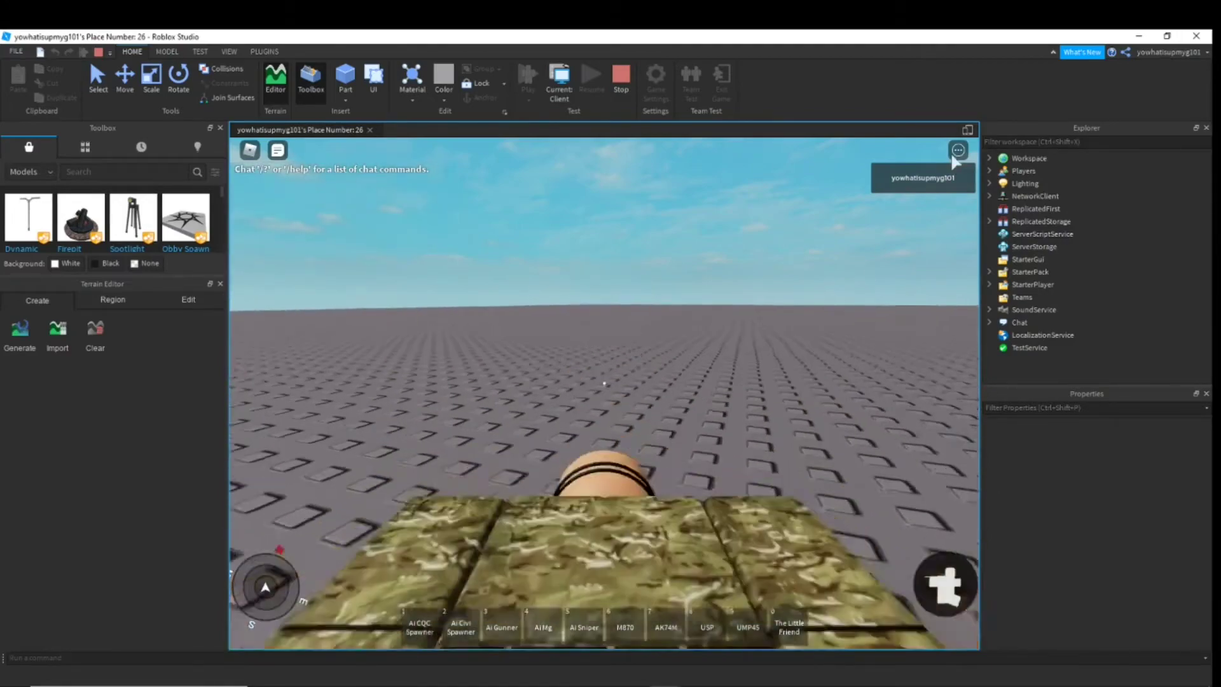
{"action": "left_click", "coordinate": [958, 151]}
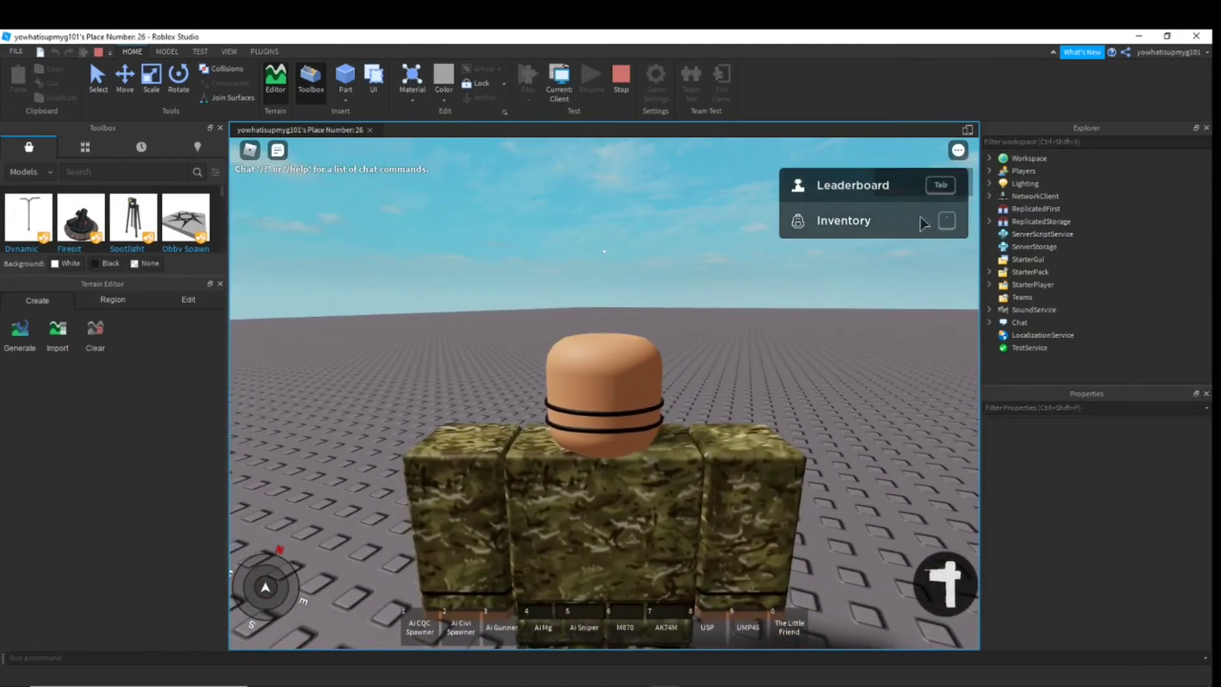
{"action": "left_click", "coordinate": [935, 229]}
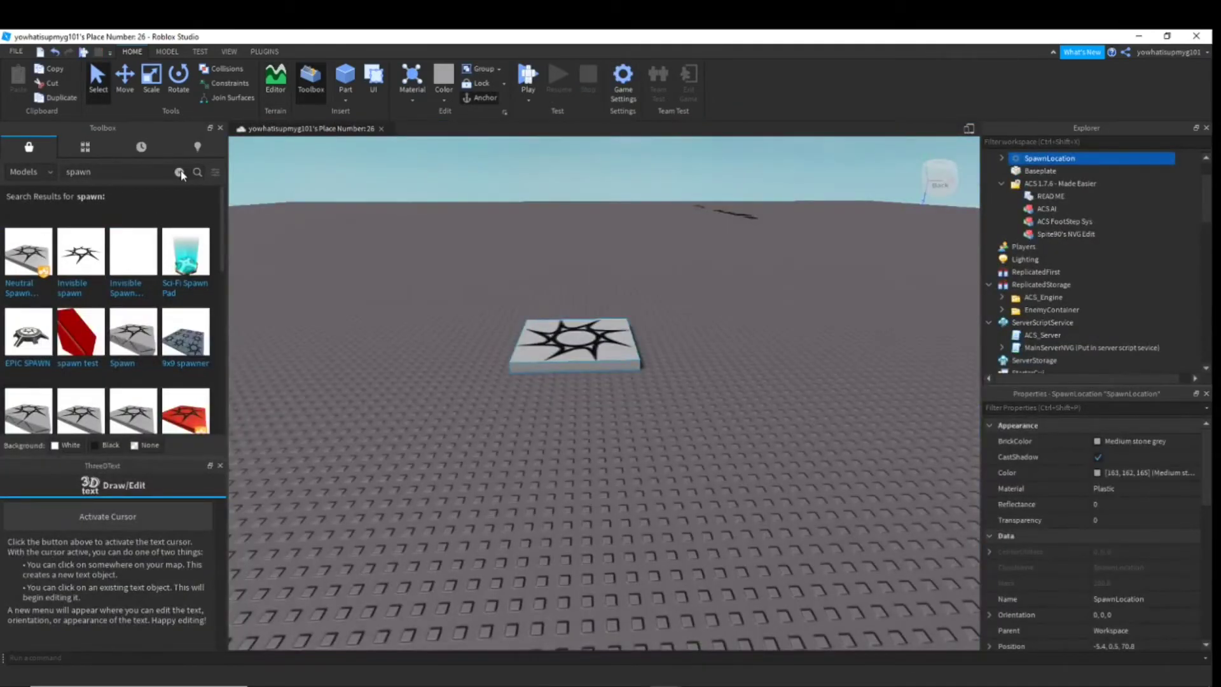
Replace the spawn search with a model search for ACS and browse the results
{"action": "left_click", "coordinate": [180, 173]}
{"action": "right_click_drag", "start_coordinate": [693, 300], "coordinate": [689, 307]}
{"action": "left_click", "coordinate": [594, 294]}
{"action": "right_click_drag", "start_coordinate": [594, 294], "coordinate": [564, 285]}
{"action": "scroll", "coordinate": [564, 285], "scroll_direction": "down", "scroll_amount": 3}
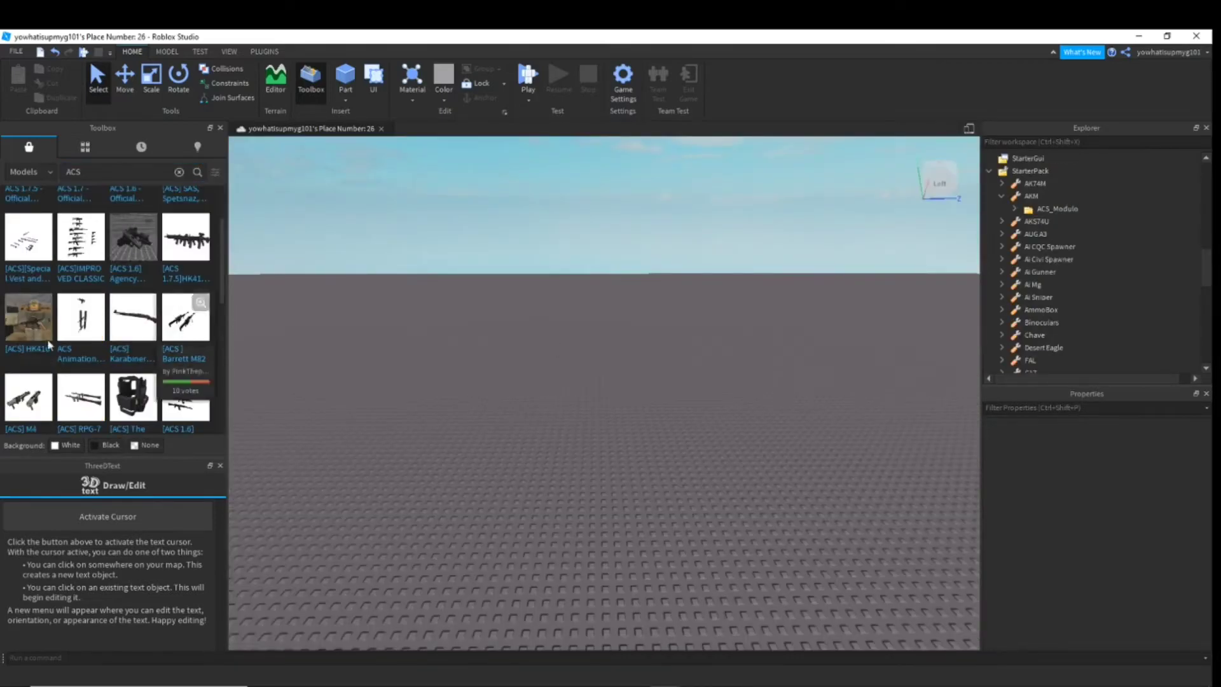
{"action": "scroll", "coordinate": [49, 344], "scroll_direction": "up", "scroll_amount": 3}
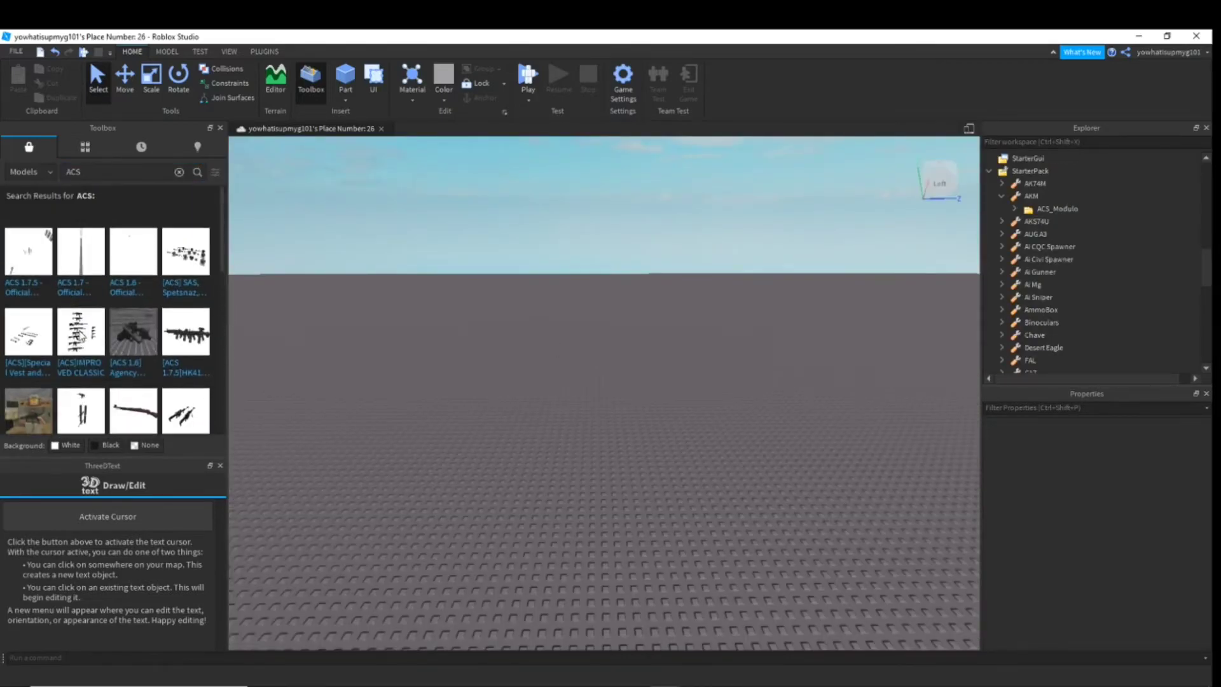
Insert the [ACS][Special Vest and Helmet set] model onto an empty part of the baseplate and inspect its gear
{"action": "right_click_drag", "start_coordinate": [559, 400], "coordinate": [559, 393]}
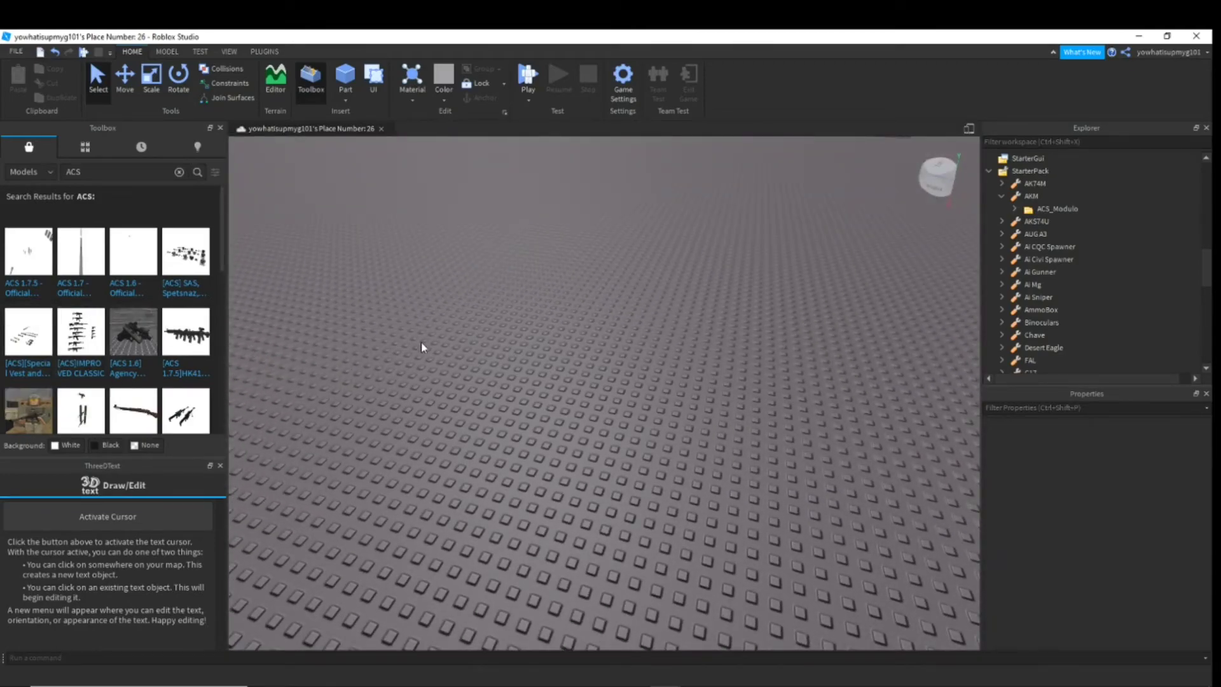
{"action": "left_click_drag", "start_coordinate": [820, 381], "coordinate": [610, 273]}
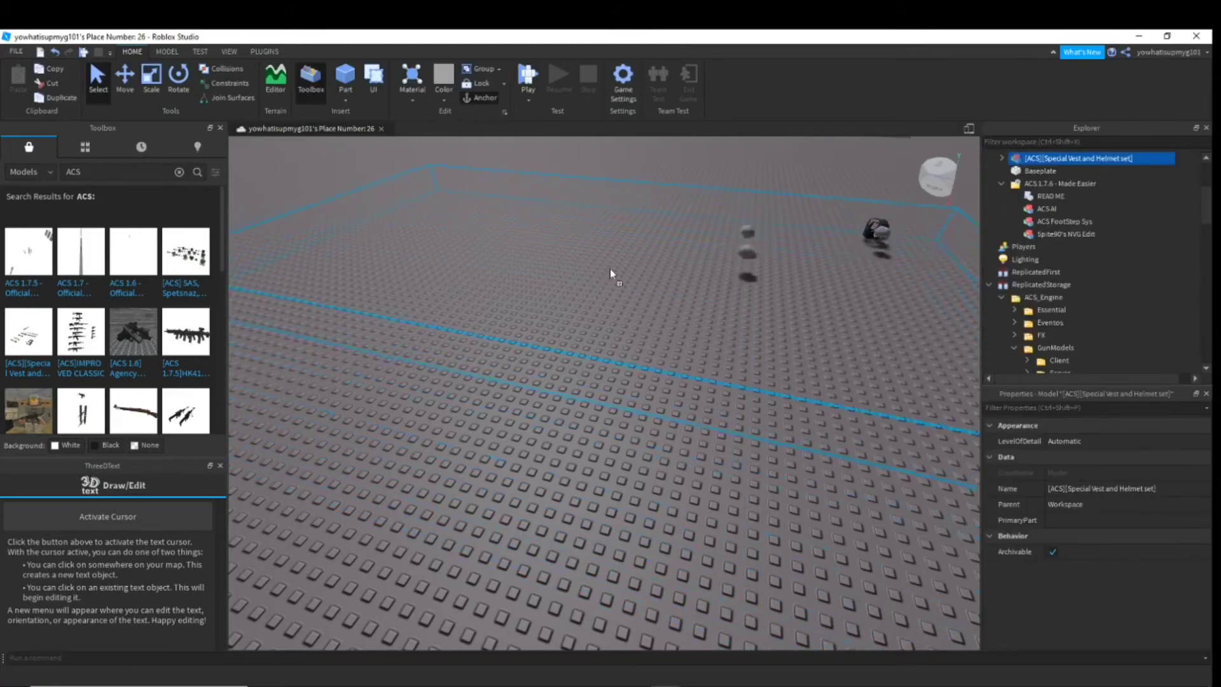
{"action": "right_click_drag", "start_coordinate": [598, 413], "coordinate": [598, 413]}
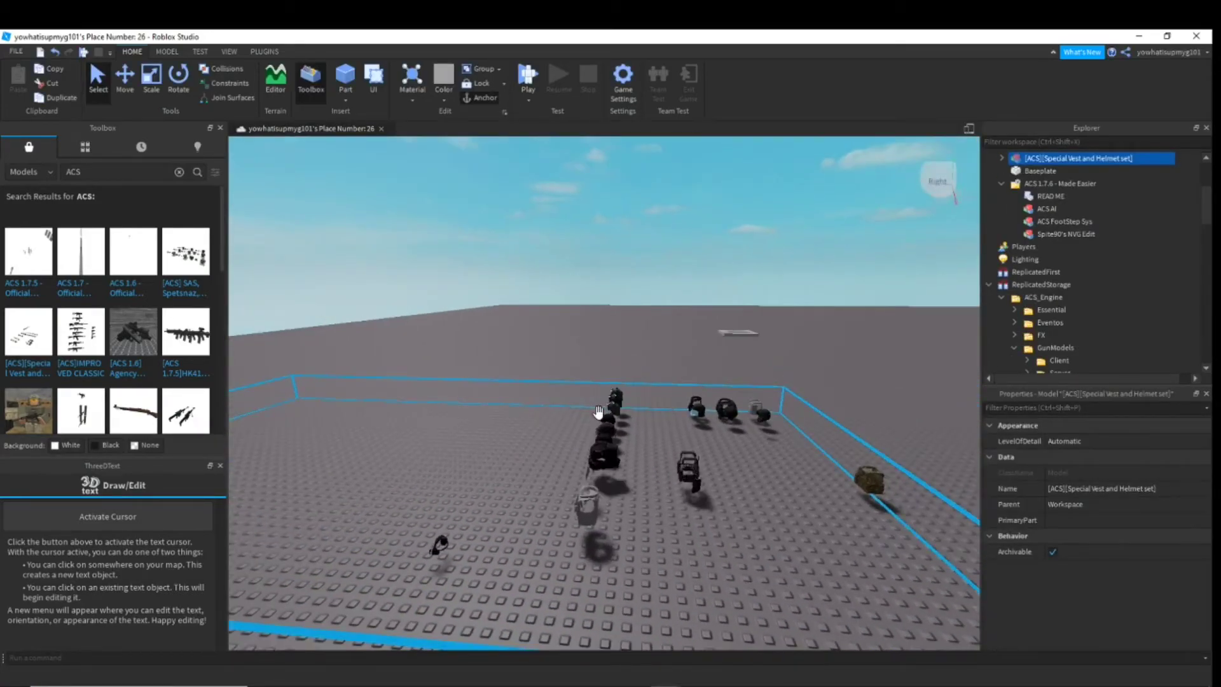
{"action": "key", "text": "a"}
{"action": "key", "text": "s"}
{"action": "key", "text": "a"}
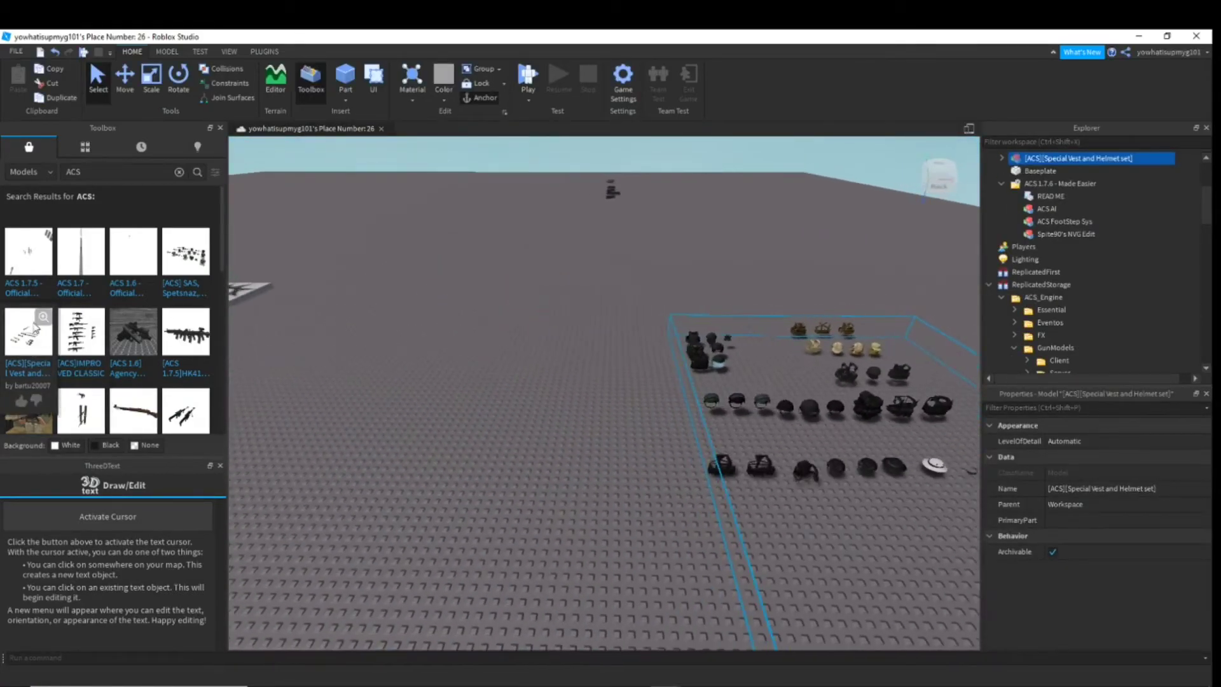
{"action": "right_click_drag", "start_coordinate": [672, 393], "coordinate": [715, 401]}
{"action": "key", "text": "d"}
{"action": "key", "text": "w"}
{"action": "key", "text": "a"}
{"action": "scroll", "coordinate": [715, 401], "scroll_direction": "down", "scroll_amount": 10}
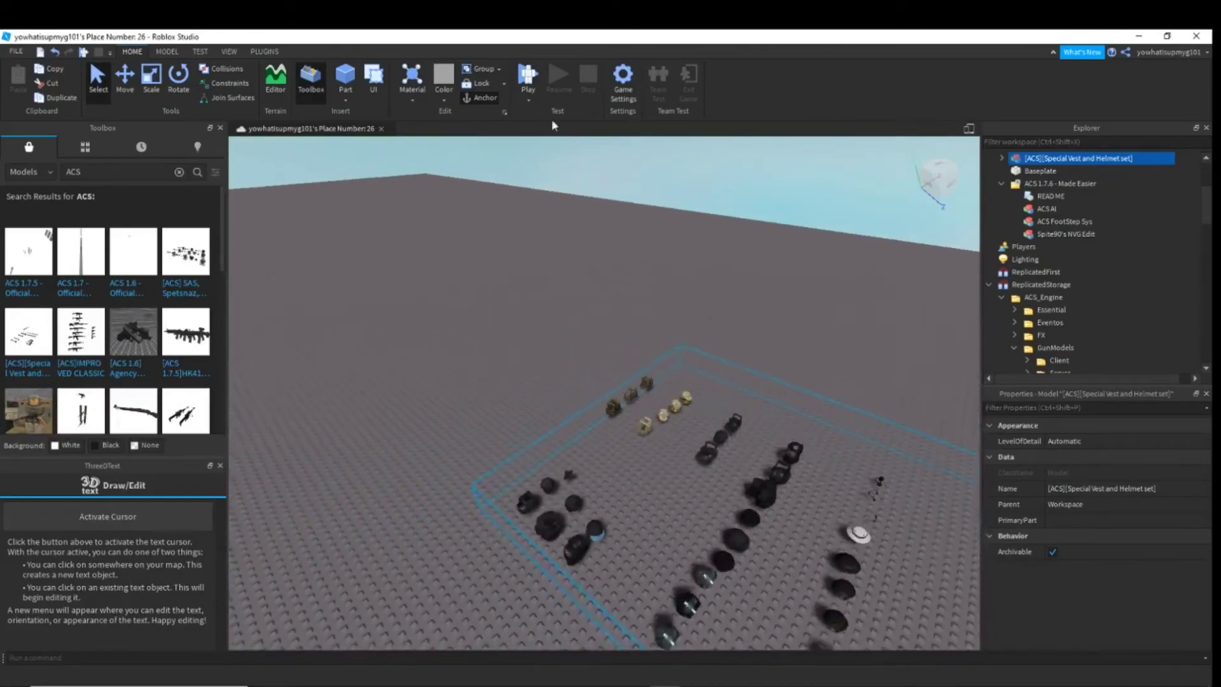
Start a playtest and put on a black vest and a helmet with night-vision goggles from the gear set
{"action": "left_click", "coordinate": [528, 77]}
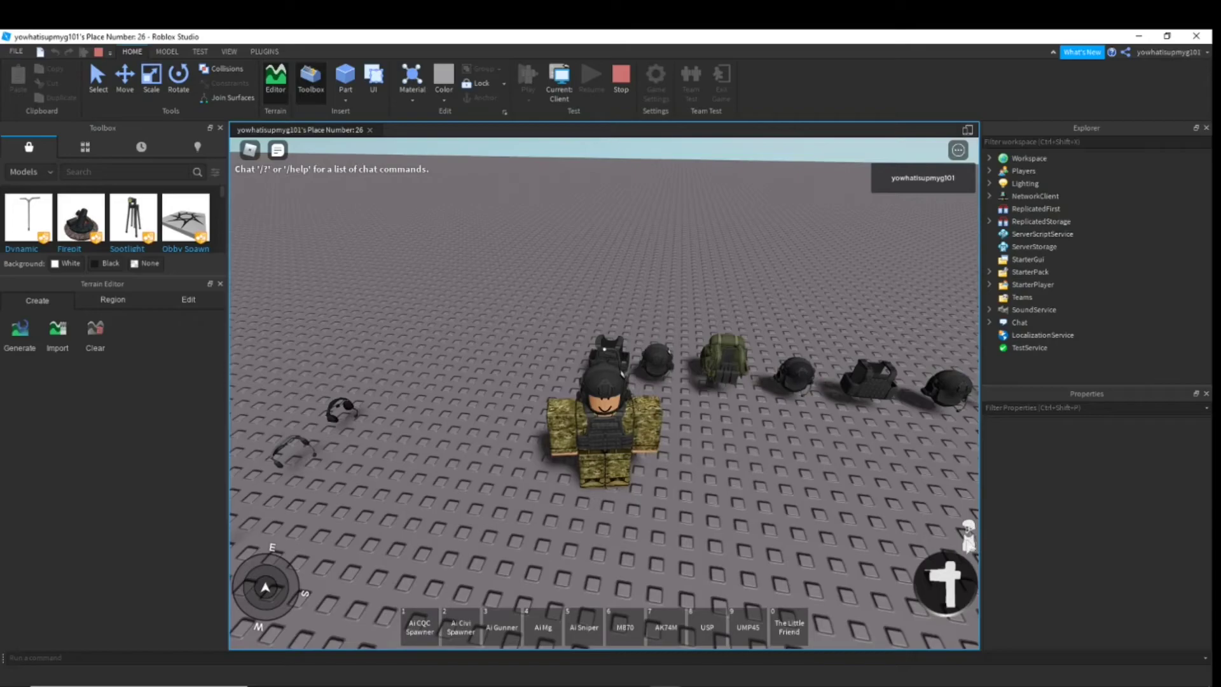
{"action": "right_click_drag", "start_coordinate": [706, 540], "coordinate": [682, 479]}
{"action": "key", "text": "w"}
{"action": "scroll", "coordinate": [682, 479], "scroll_direction": "up", "scroll_amount": 5}
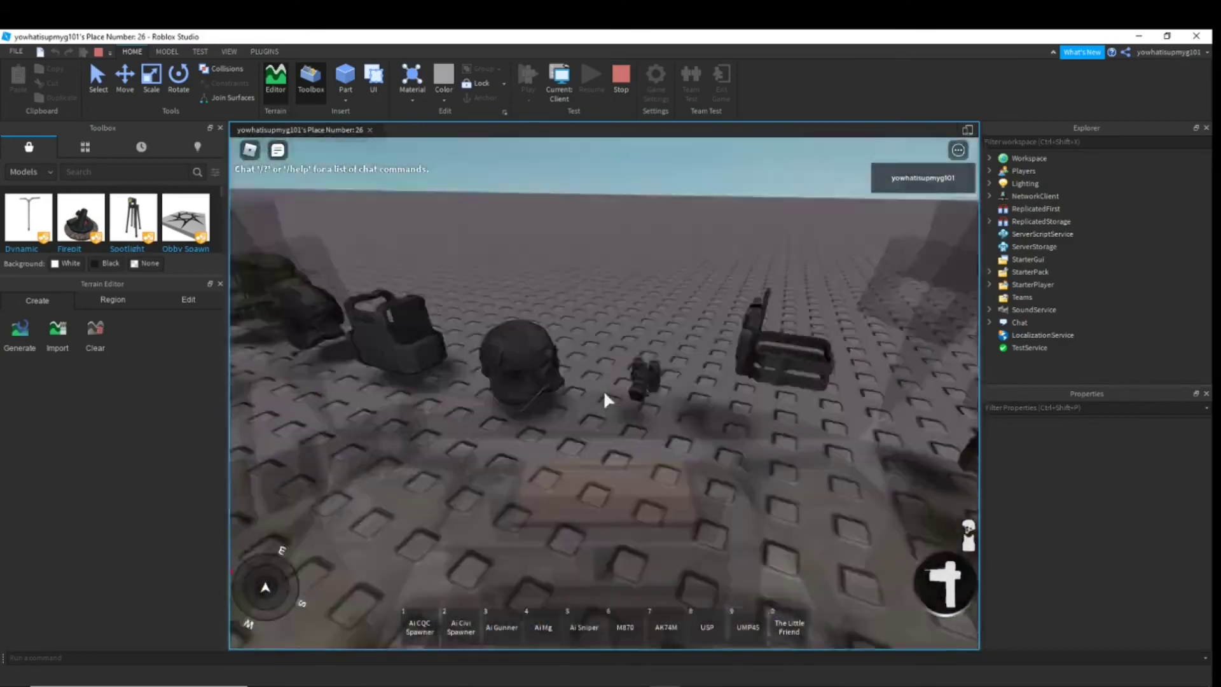
{"action": "scroll", "coordinate": [605, 399], "scroll_direction": "down", "scroll_amount": 5}
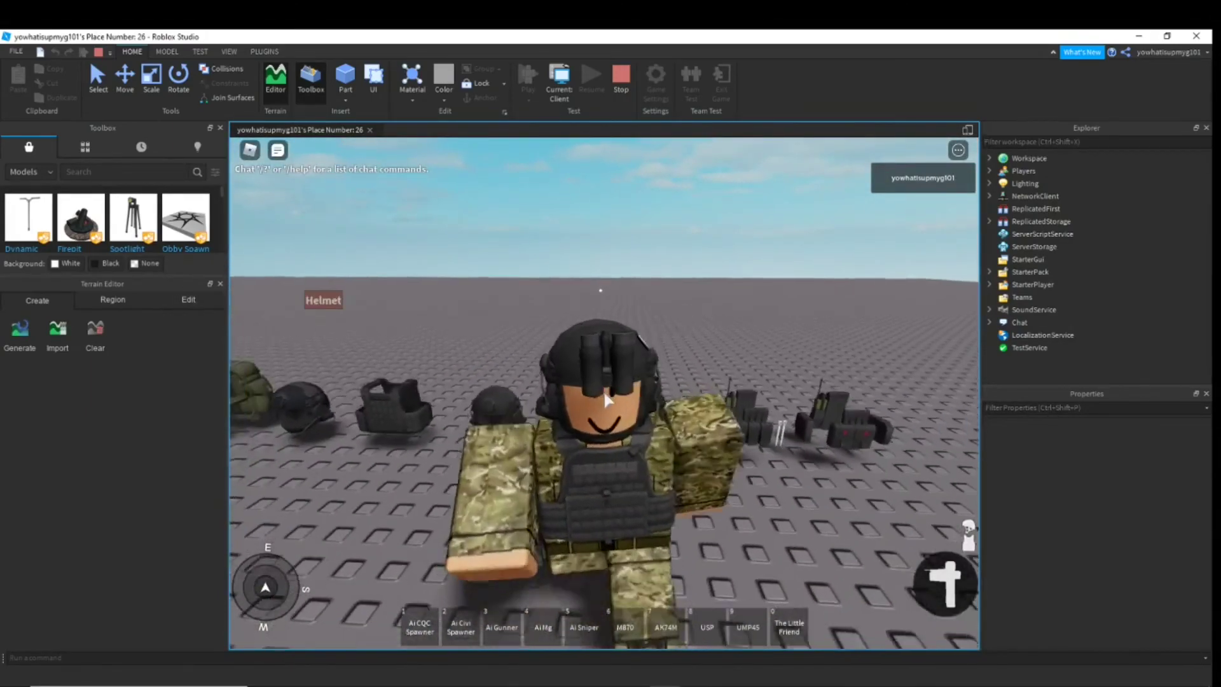
Switch the helmet's night vision on and off again, and walk the character beside the gear
{"action": "right_click_drag", "start_coordinate": [606, 399], "coordinate": [546, 367]}
{"action": "key", "text": "n"}
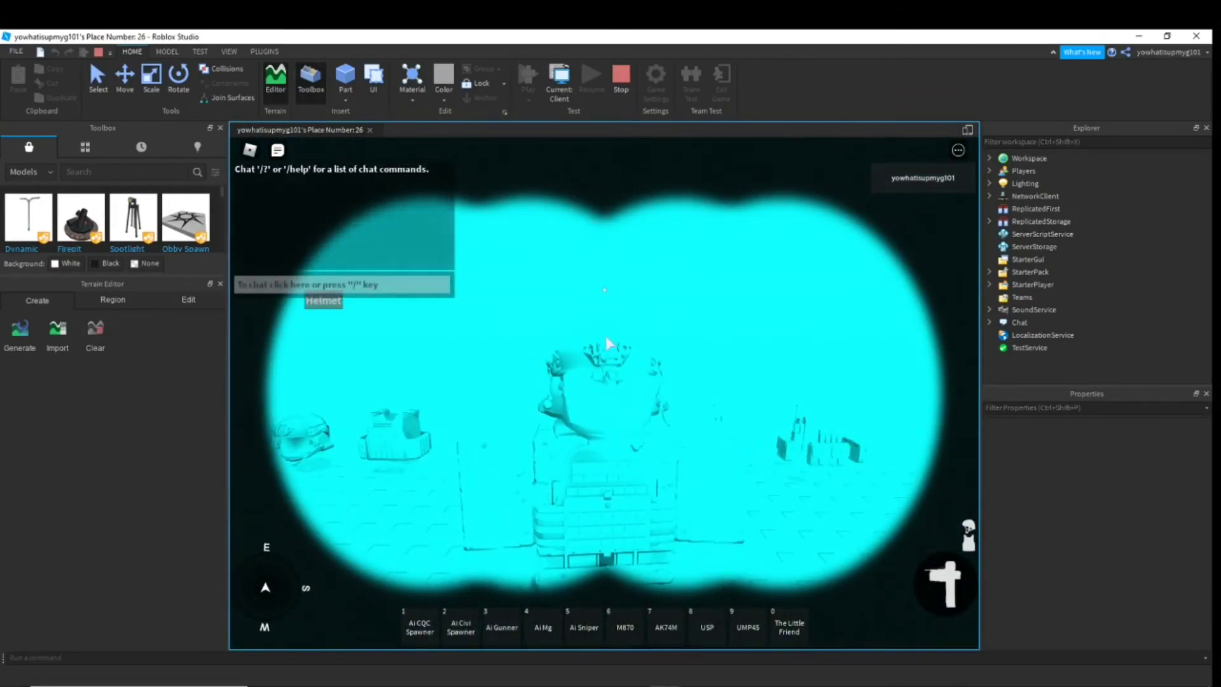
{"action": "right_click_drag", "start_coordinate": [654, 345], "coordinate": [653, 345]}
{"action": "key", "text": "n"}
{"action": "key", "text": "w"}
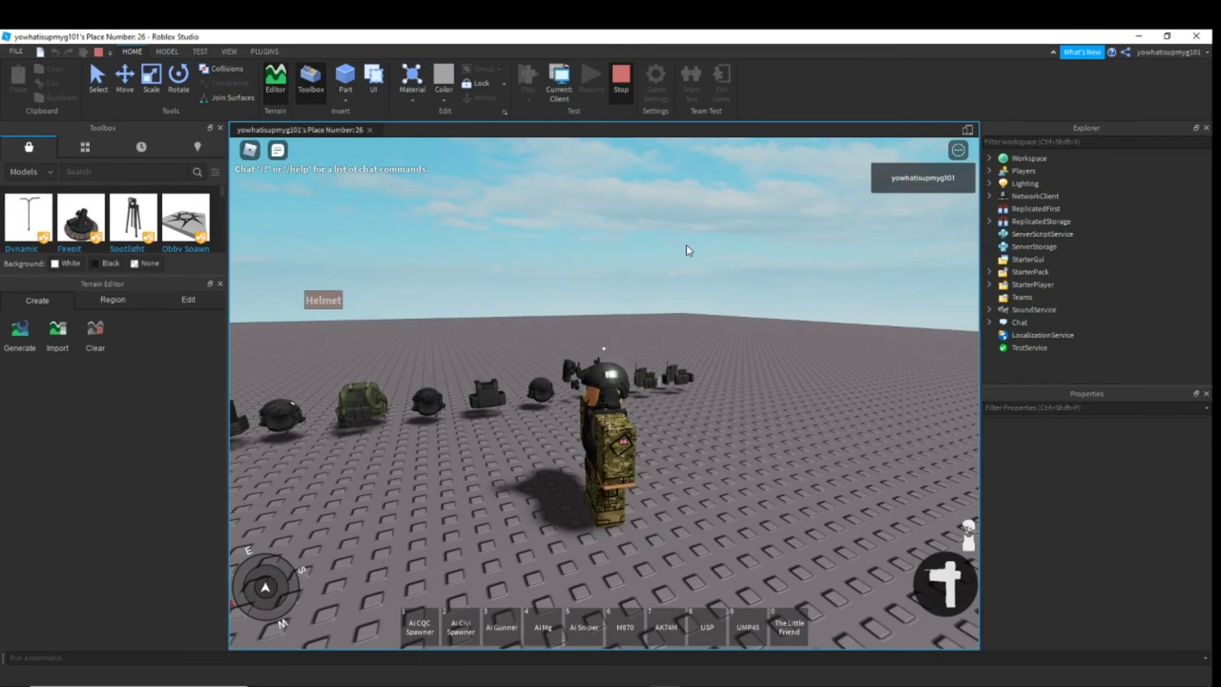
Stop the playtest and look over the inserted gear and the spawn area from a distance
{"action": "key", "text": "shift+F5"}
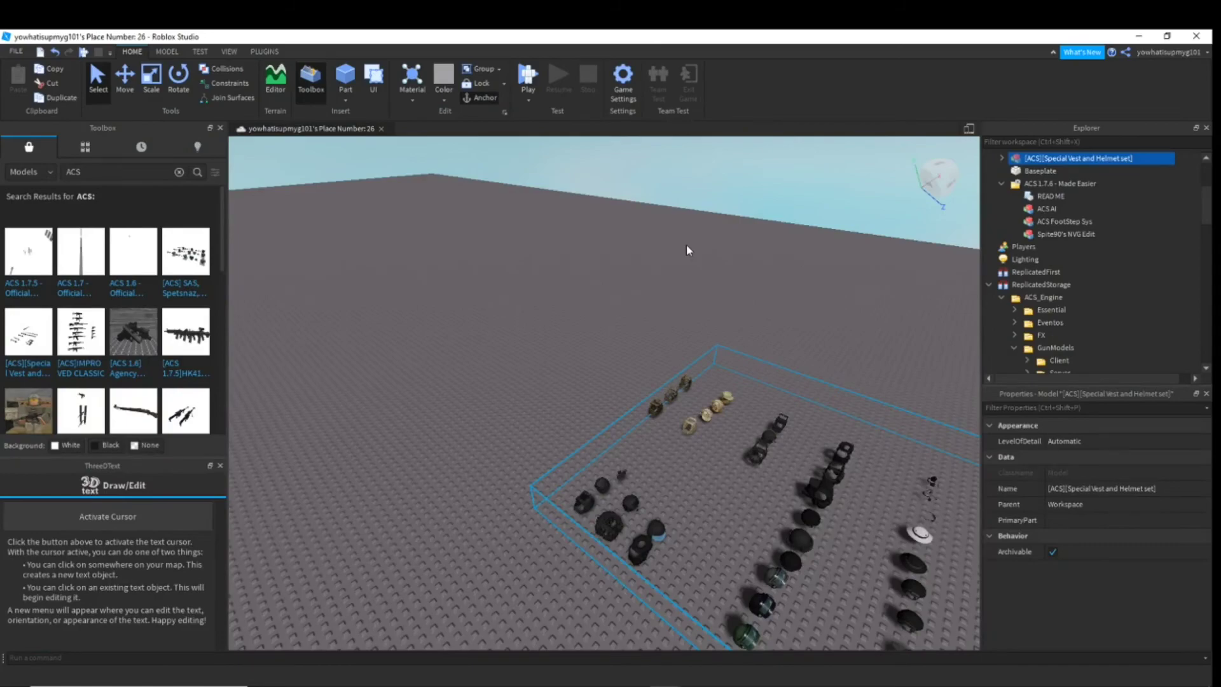
{"action": "right_click_drag", "start_coordinate": [704, 200], "coordinate": [693, 198]}
{"action": "scroll", "coordinate": [695, 200], "scroll_direction": "down", "scroll_amount": 5}
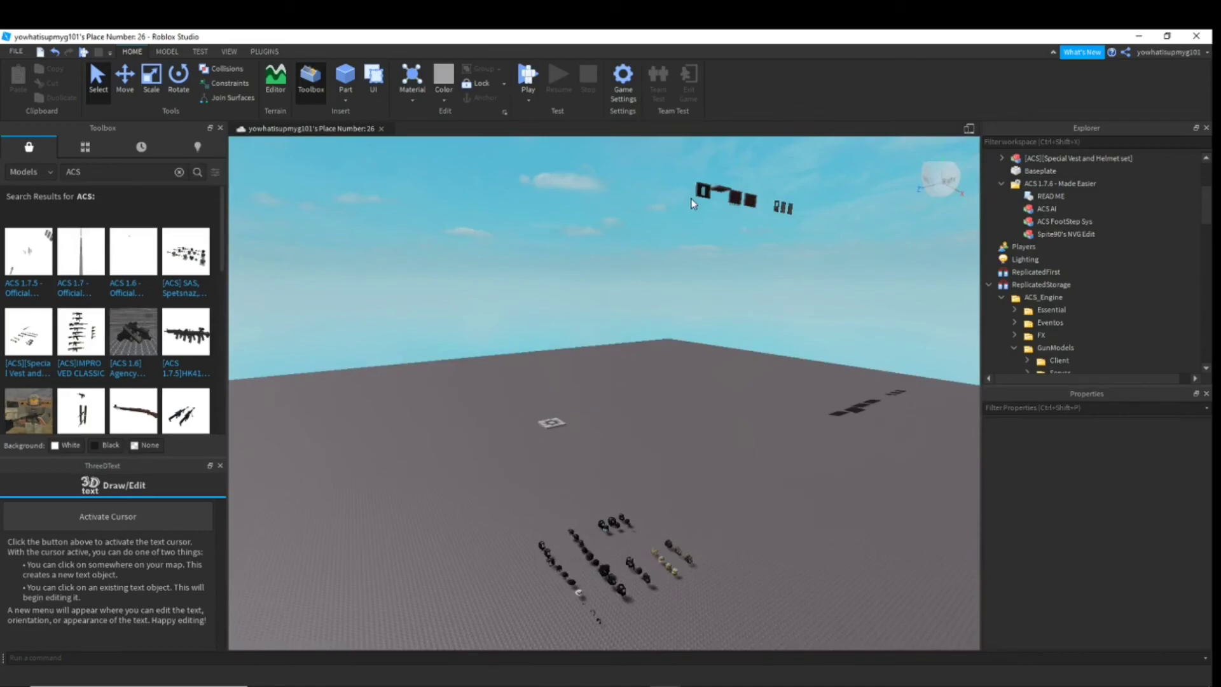